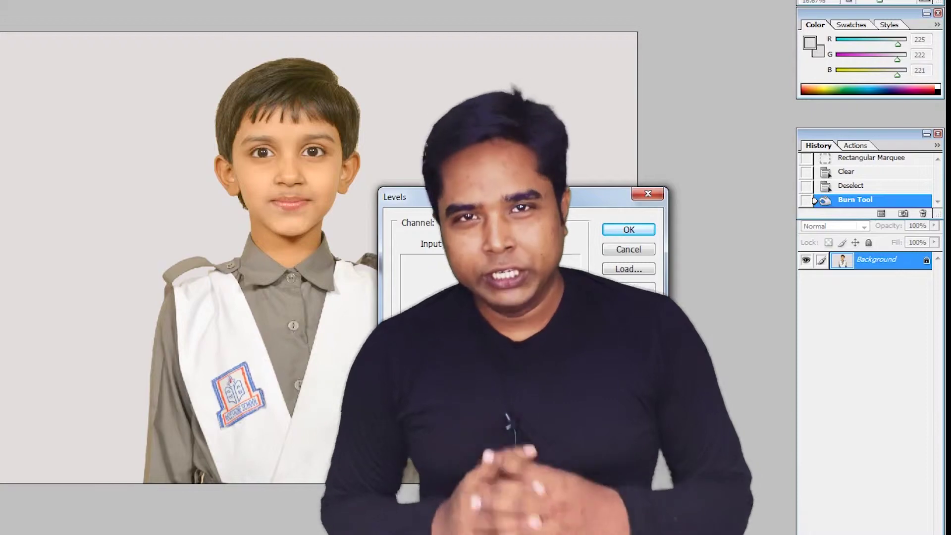
Apply the Levels brightening and paint sampled skin tone over the cheek, chin and upper lip
key(Return)
key(ctrl+plus)
key(ctrl+plus)
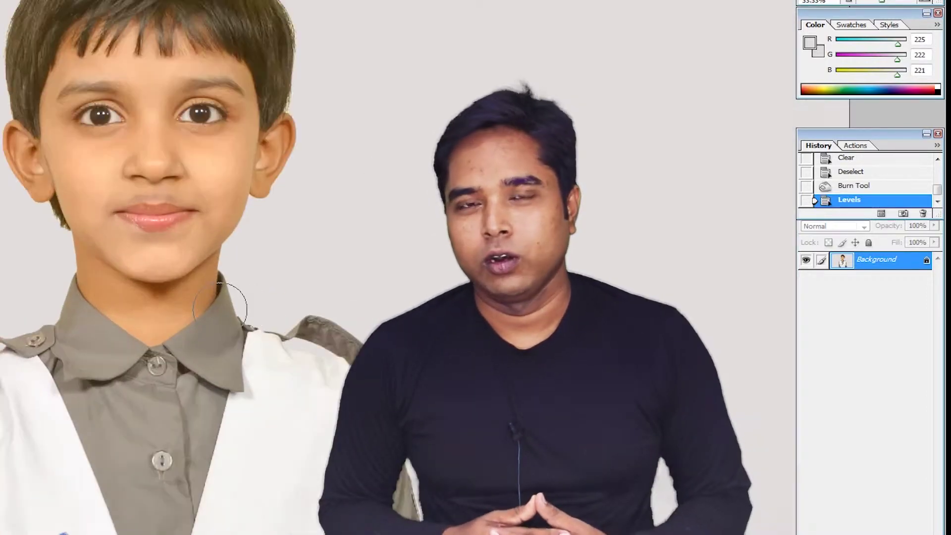
alt+click(86, 161)
key(ctrl+plus)
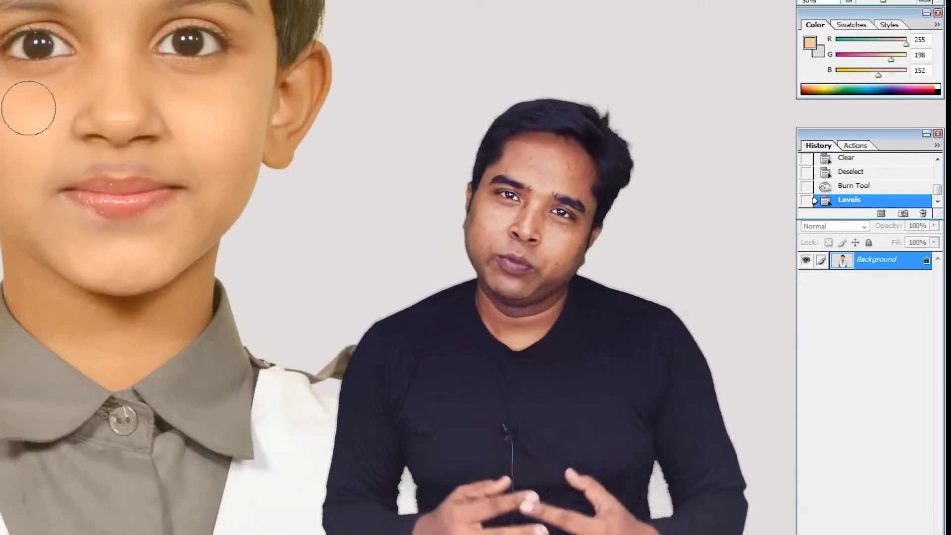
click(59, 99)
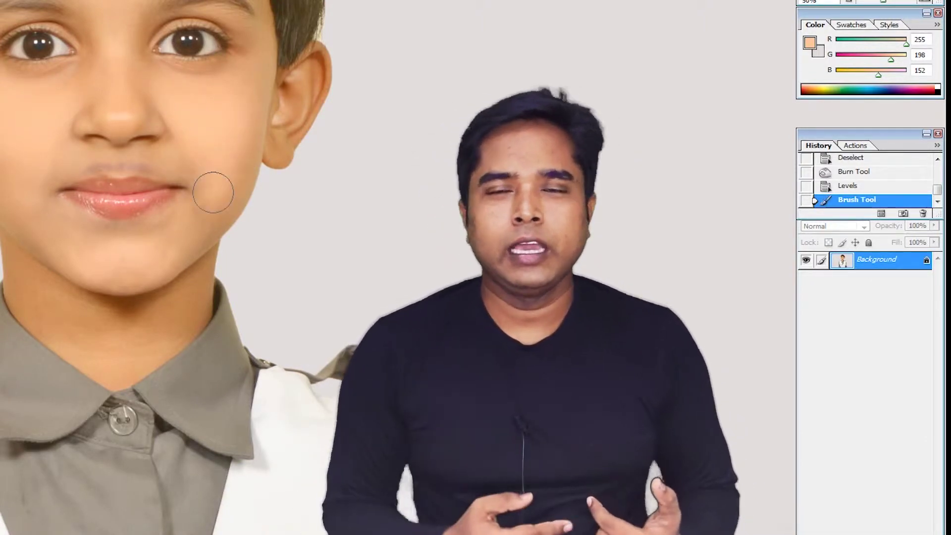
drag(165, 244, 138, 254)
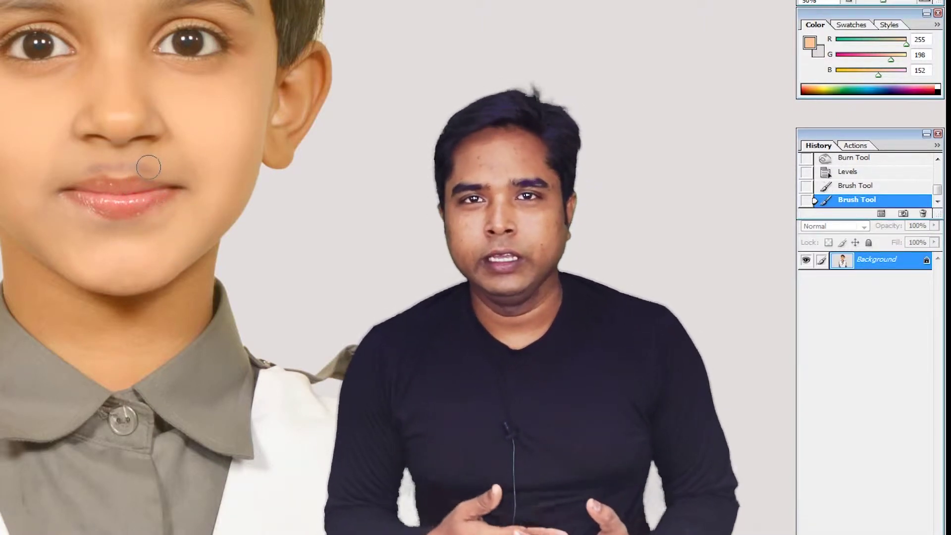
mouse_move(147, 166)
mouse_down()
mouse_move(106, 163)
mouse_move(79, 175)
mouse_up()
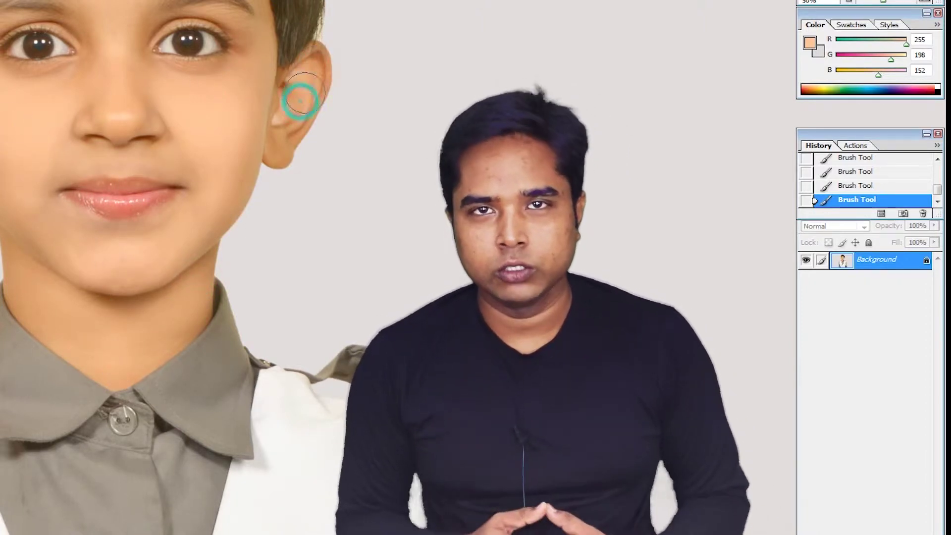
Crop the photo to frame the boy's head and shoulders
key(ctrl+minus)
key(ctrl+minus)
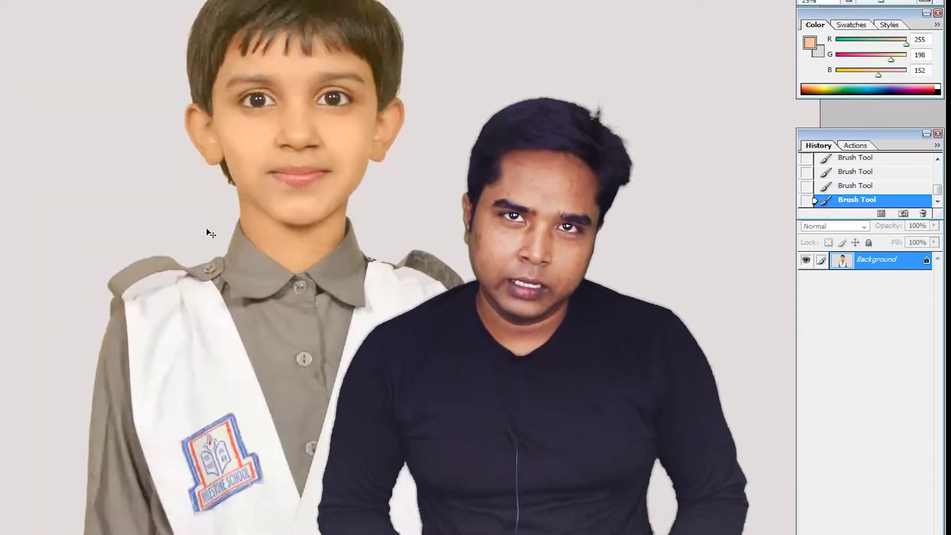
key(ctrl+minus)
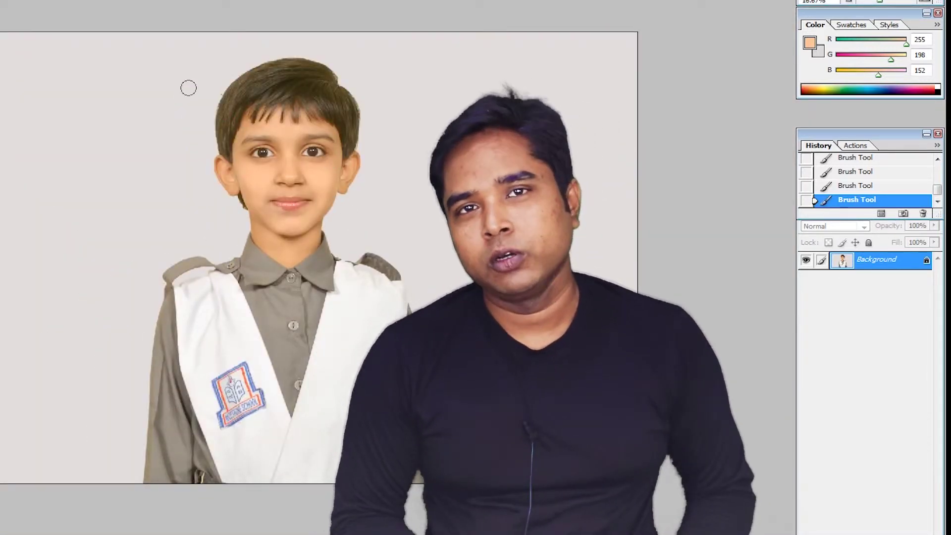
drag(117, 32, 304, 251)
right_click(255, 133)
click(278, 142)
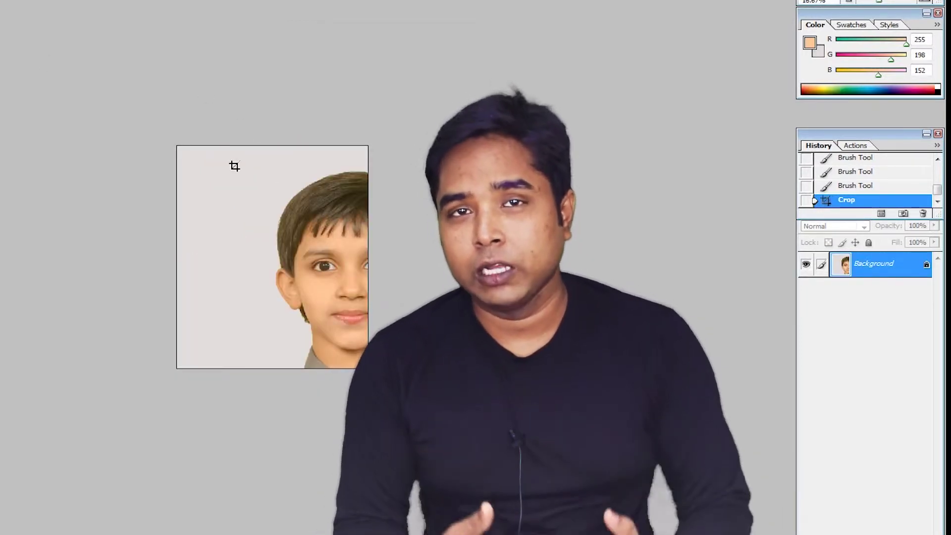
key(ctrl+z)
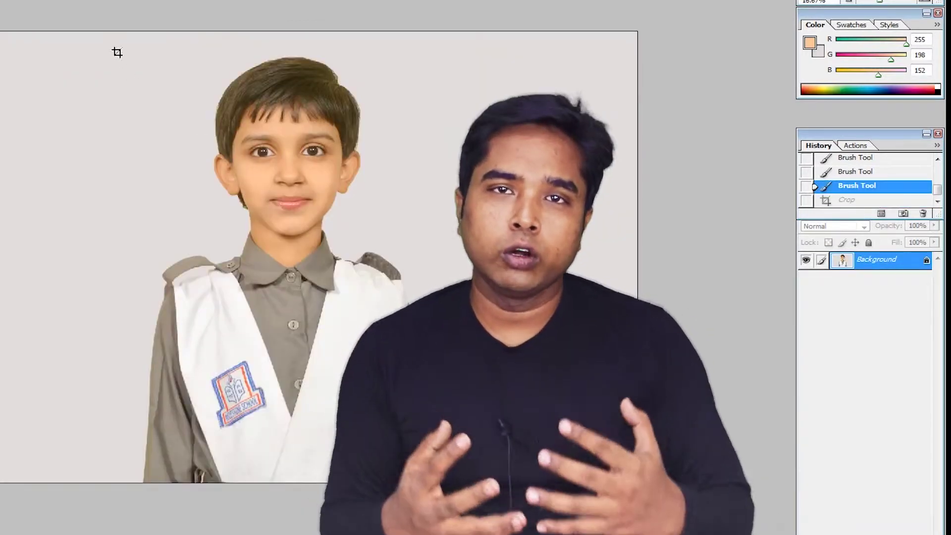
drag(112, 31, 435, 436)
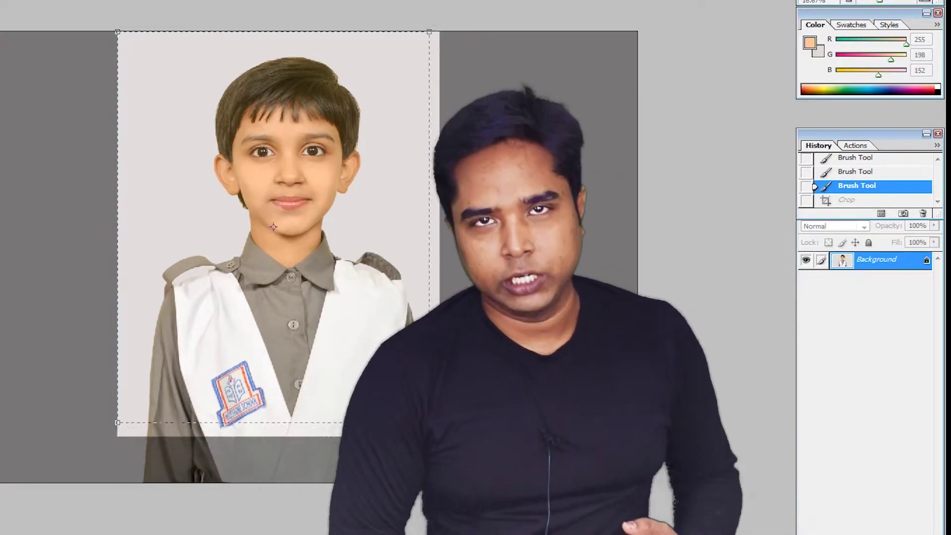
drag(113, 436, 130, 419)
key(Return)
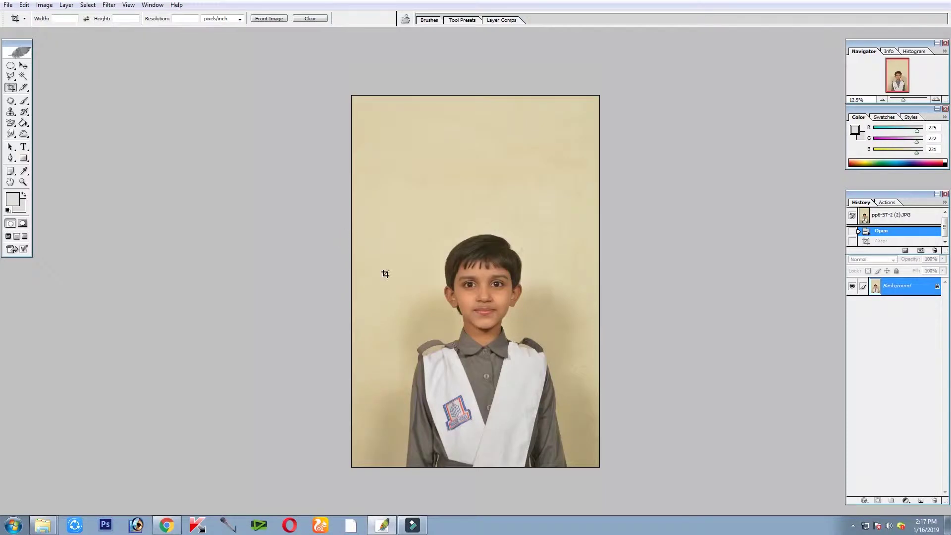
Widen the canvas with an oversized crop so grey margins appear beside the boy
drag(736, 482, 735, 482)
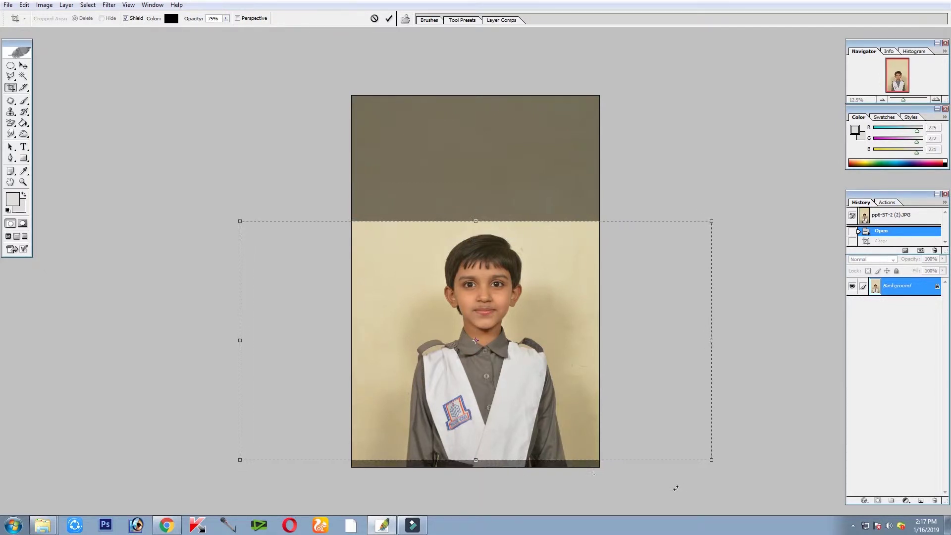
key(Return)
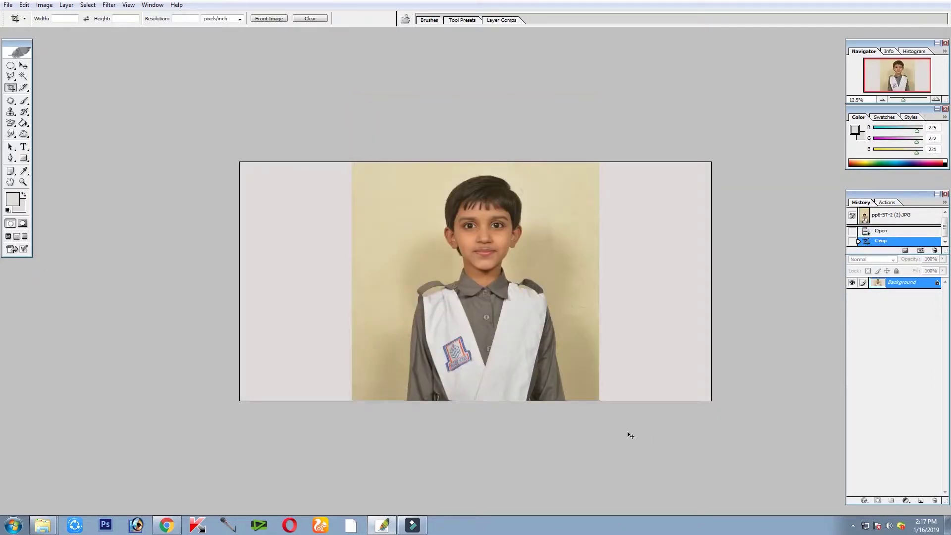
key(ctrl+plus)
key(ctrl+plus)
key(ctrl+minus)
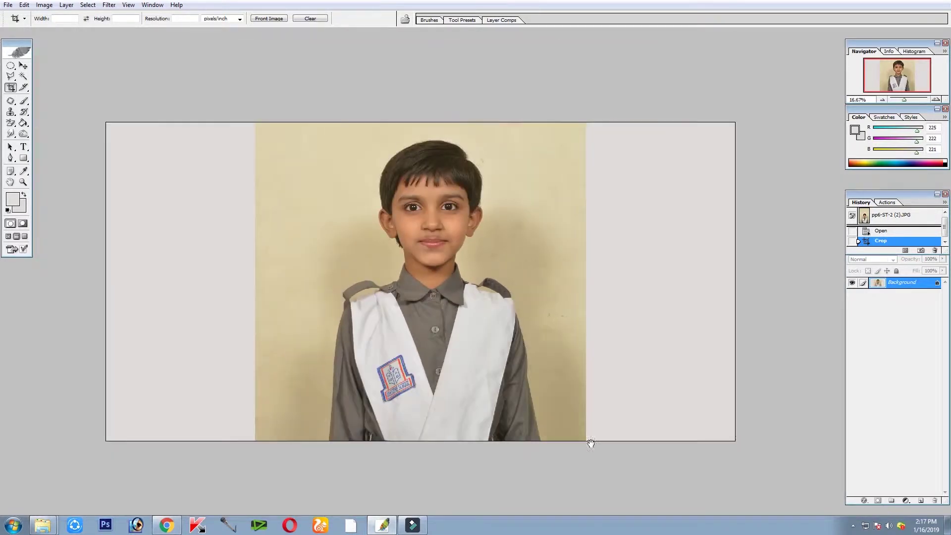
Recrop the sides to trim the grey margins around the boy
drag(552, 492, 619, 413)
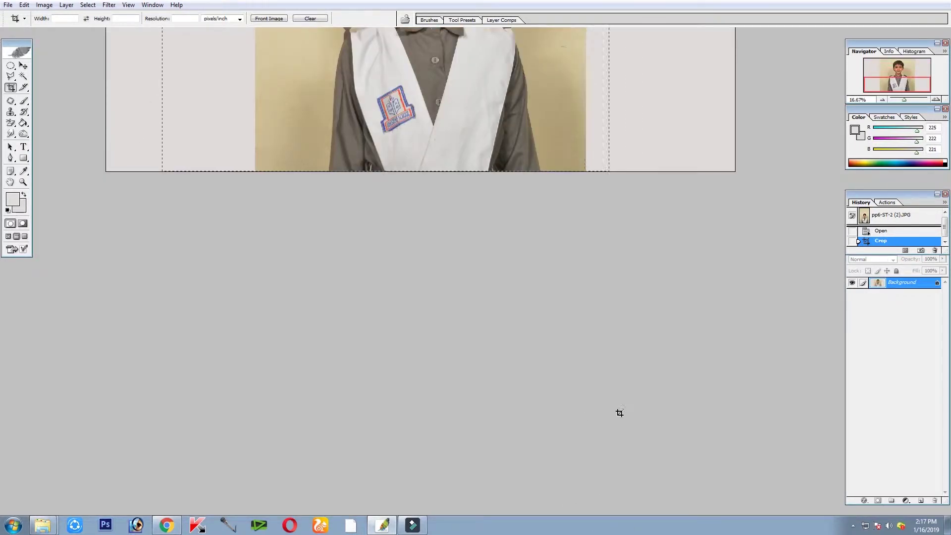
drag(677, 431, 678, 430)
key(Return)
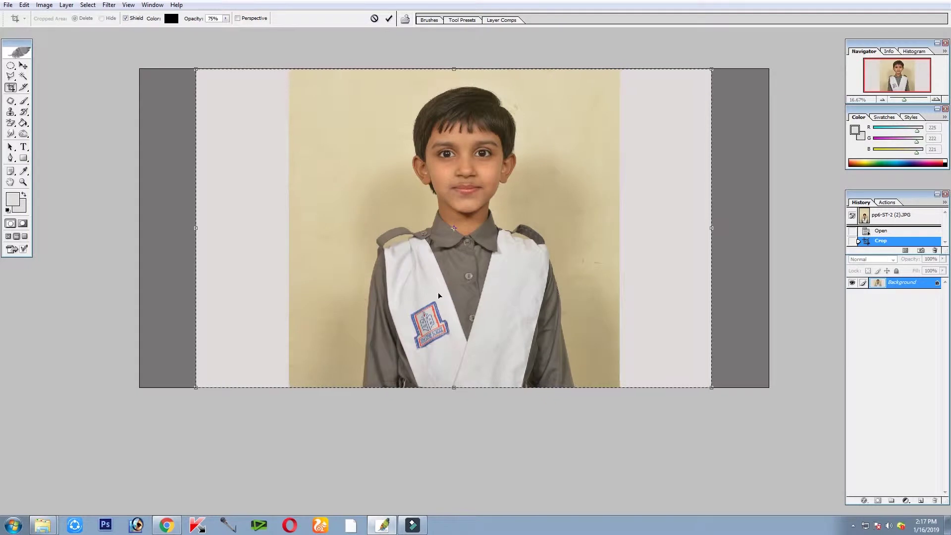
key(ctrl+plus)
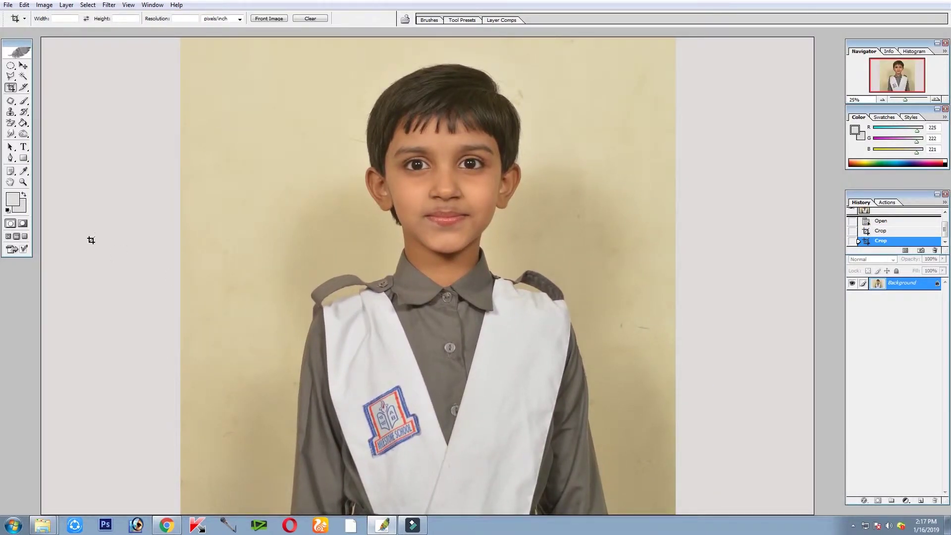
Move the photo onto a new layer and Magic Wand-select the cream wall
key(ctrl+a)
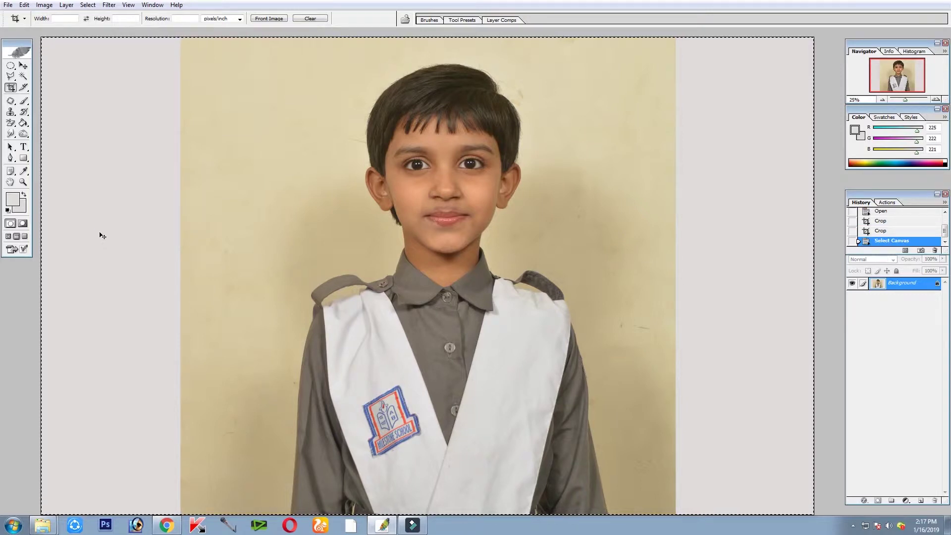
key(ctrl+x)
key(ctrl+v)
key(w)
click(258, 253)
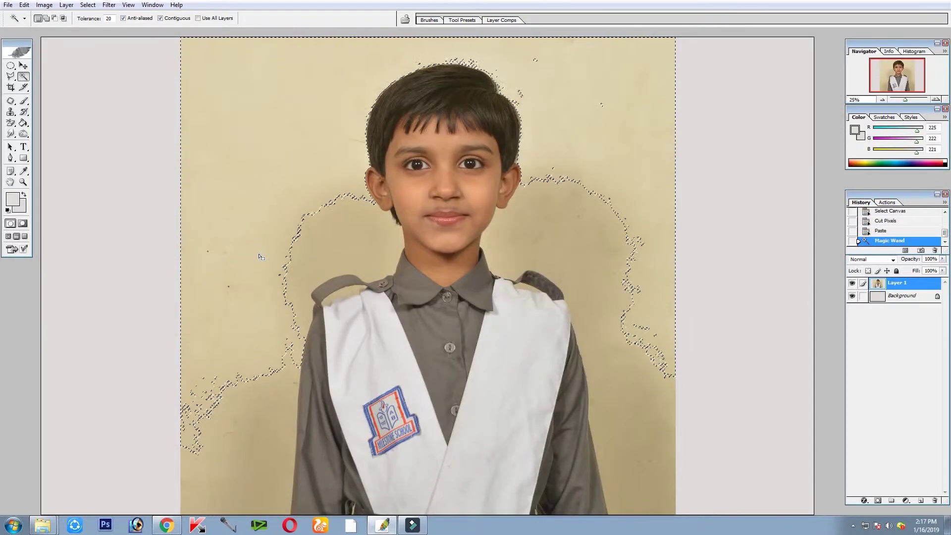
shift+click(251, 404)
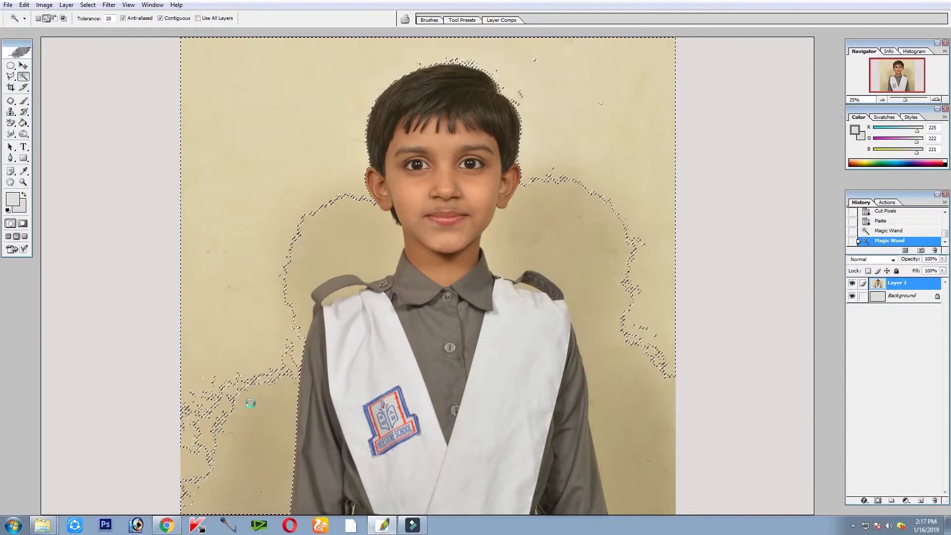
click(244, 378)
click(554, 233)
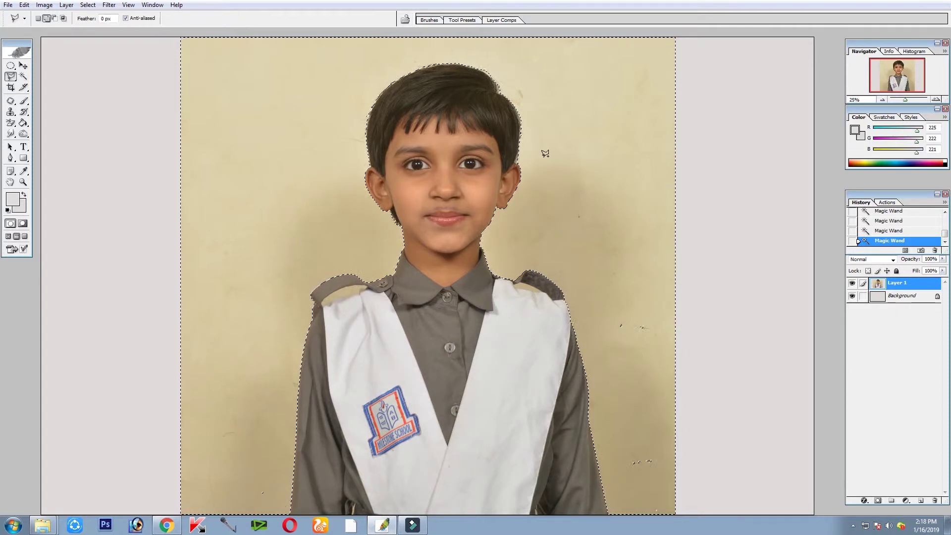
double_click(707, 197)
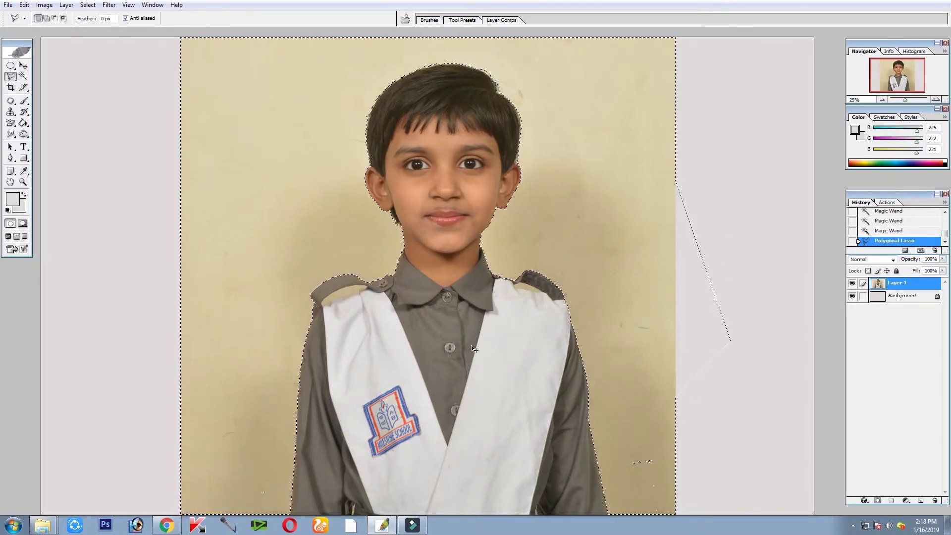
Add the wall above the boy's hair to the selection
key(w)
key(ctrl+plus)
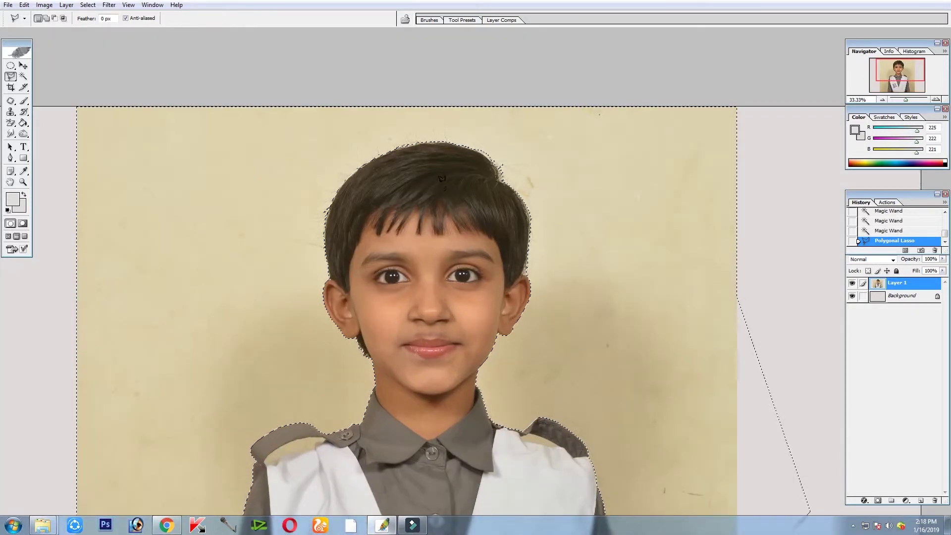
click(487, 157)
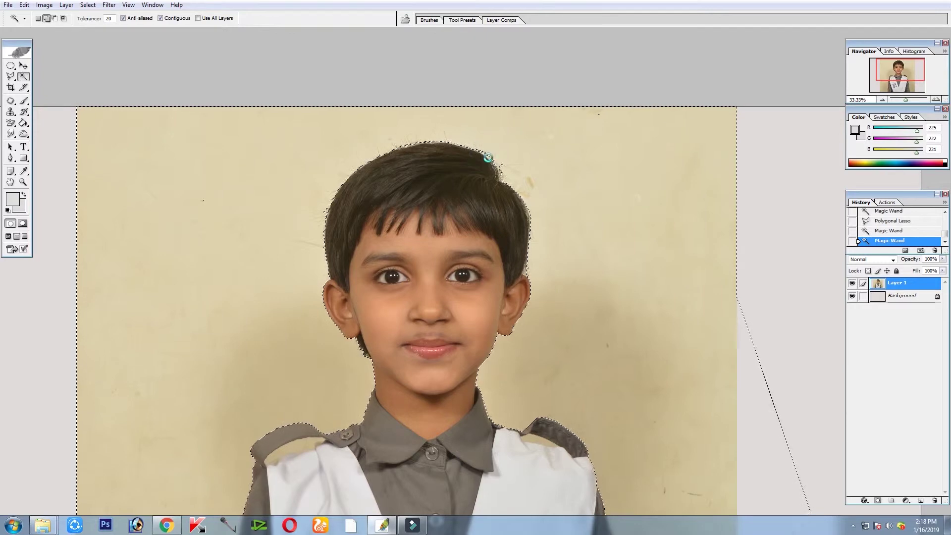
click(501, 170)
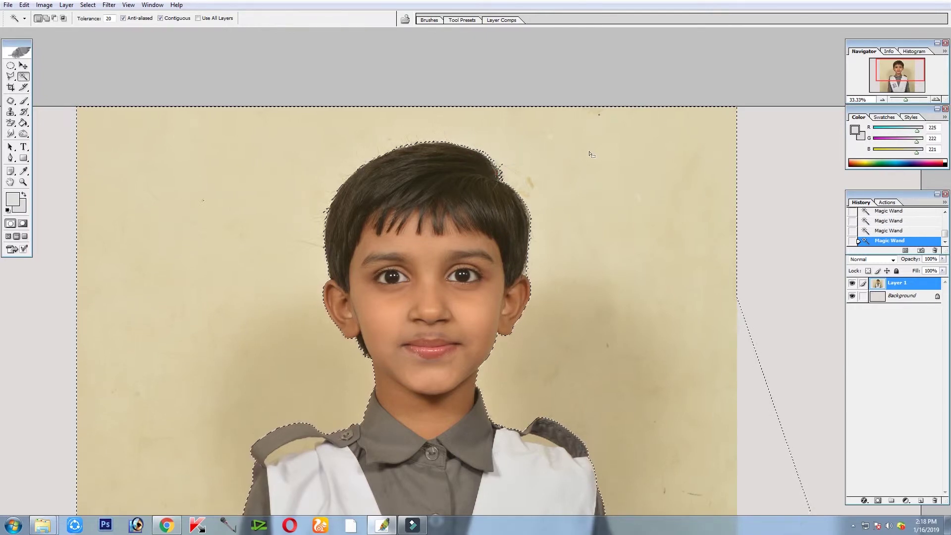
scroll(366, 340, down, 5)
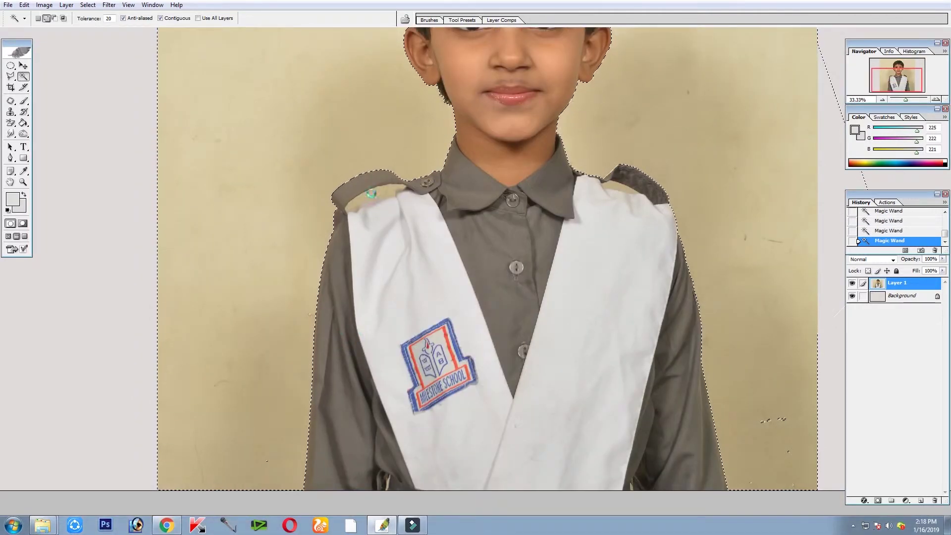
scroll(416, 234, right, 3)
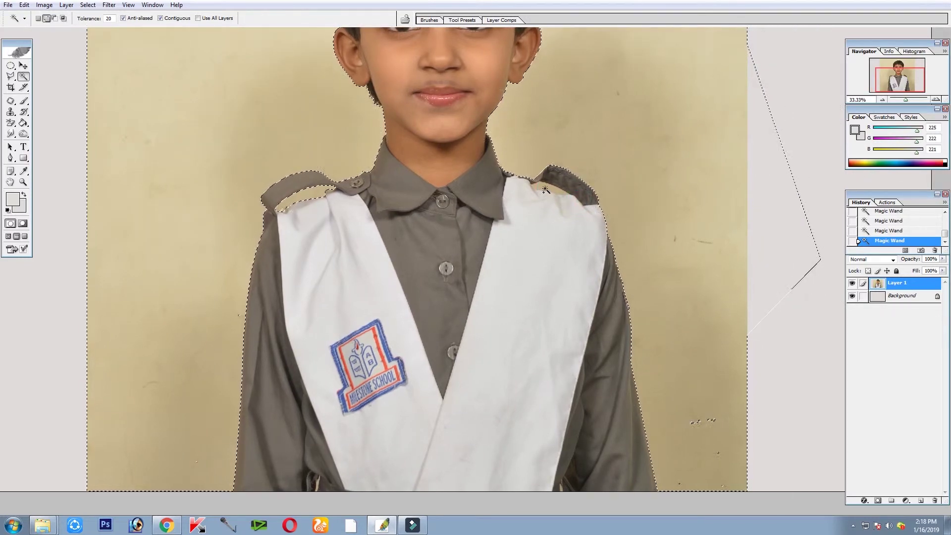
scroll(580, 240, down, 2)
scroll(579, 239, down, 3)
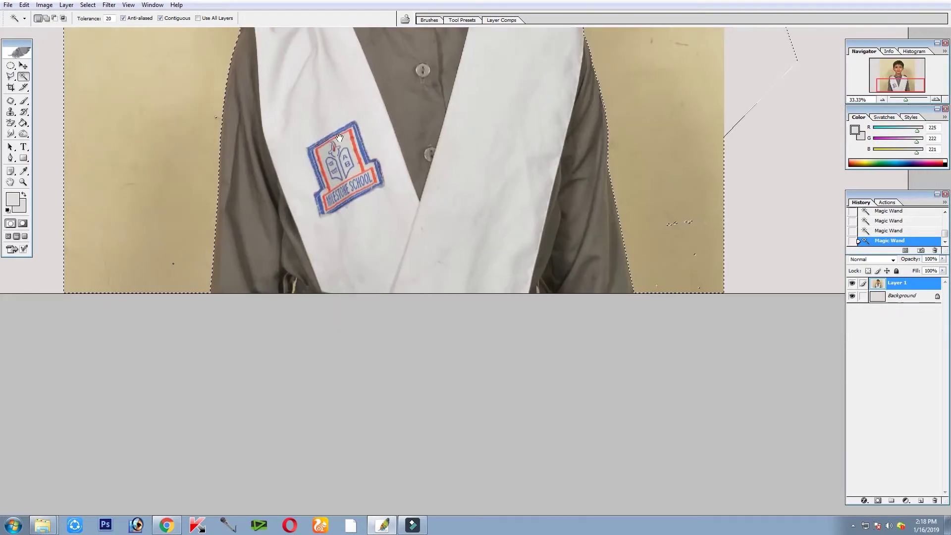
drag(378, 128, 327, 226)
Add elliptical patches of the right-side wall to the selection
key(m)
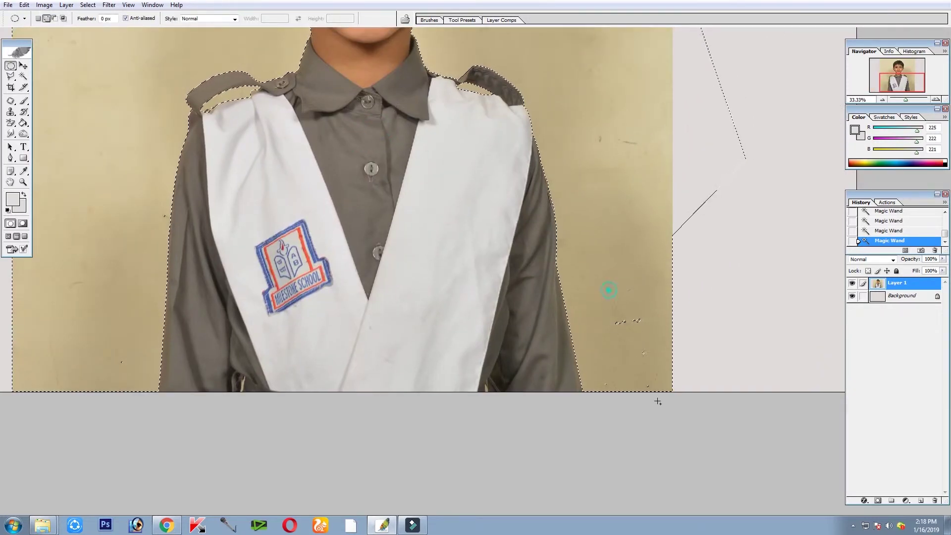
drag(609, 287, 693, 416)
drag(655, 256, 662, 310)
drag(668, 241, 746, 208)
drag(573, 119, 620, 386)
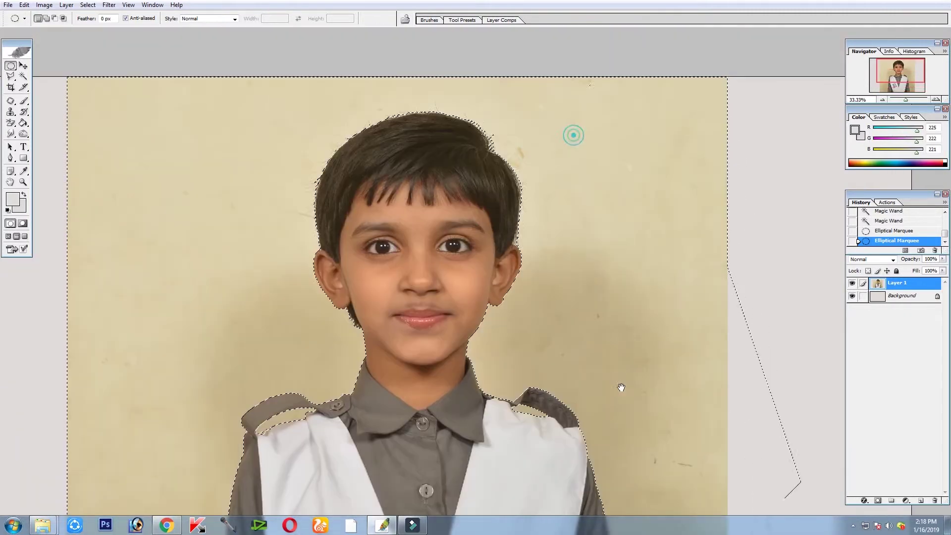
click(488, 129)
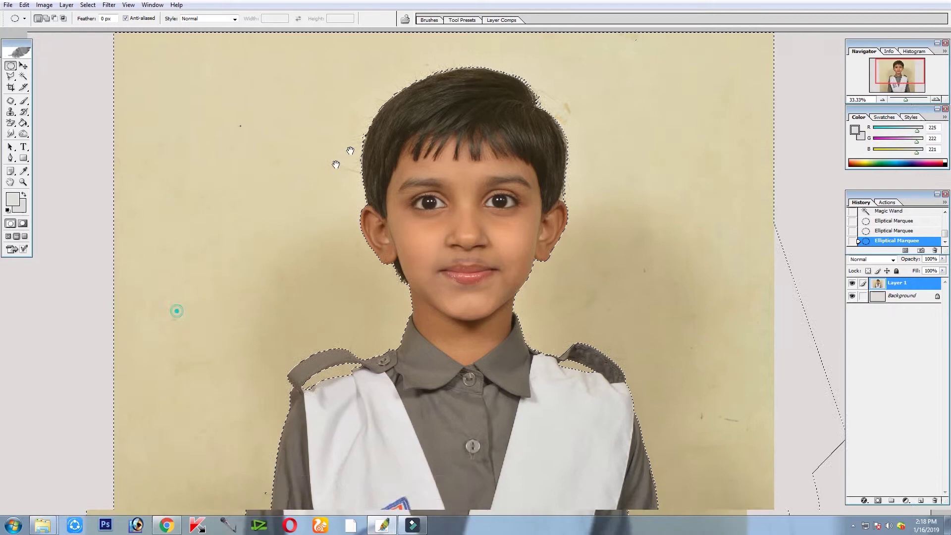
drag(112, 426, 282, 265)
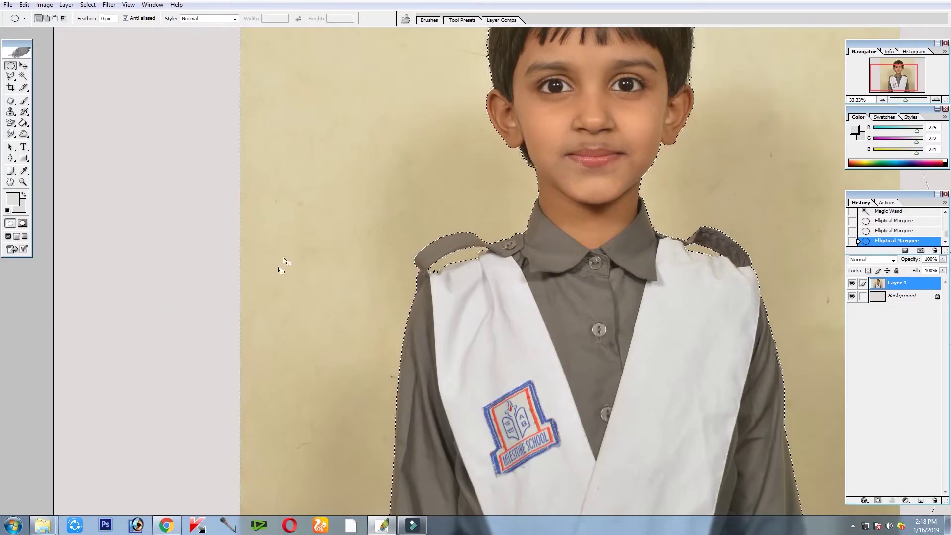
scroll(282, 263, down, 5)
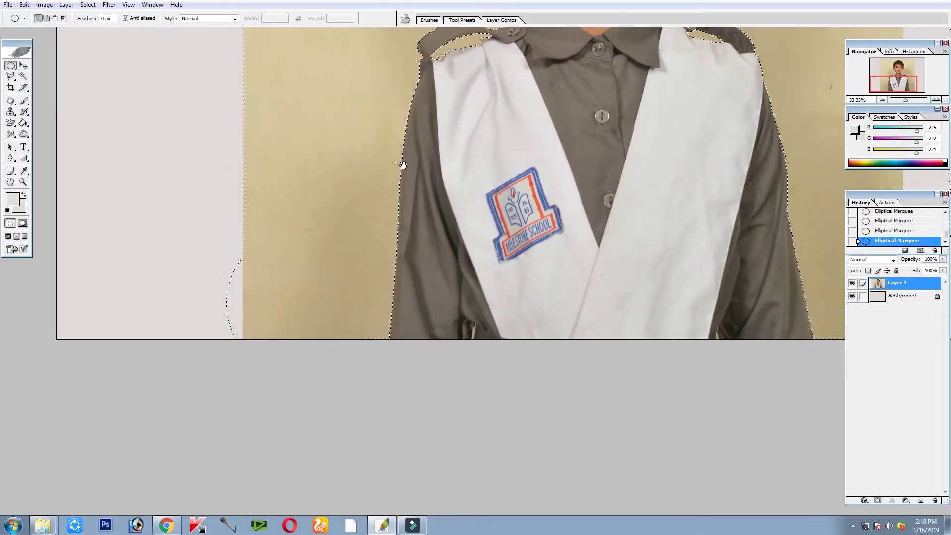
drag(403, 165, 331, 194)
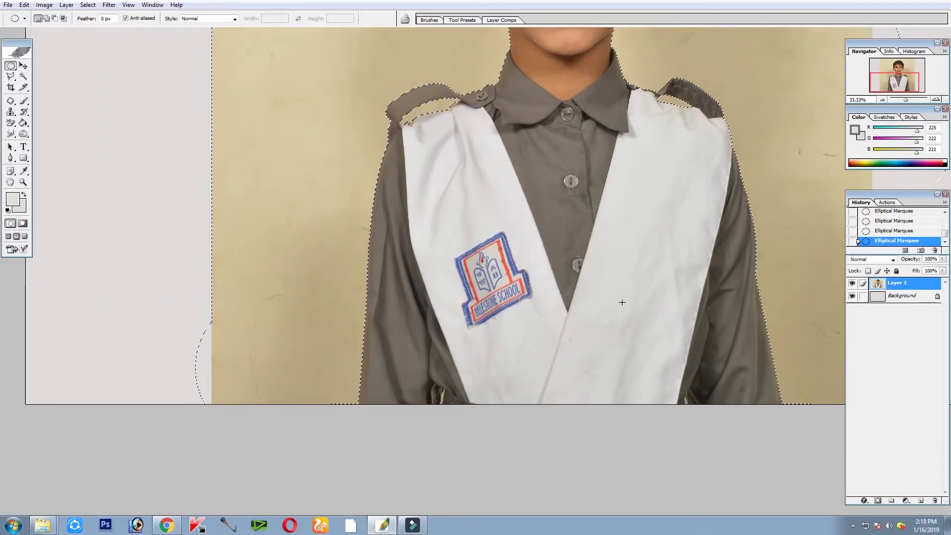
Feather the selection by 2 px, delete the wall, and deselect
key(ctrl+alt+d)
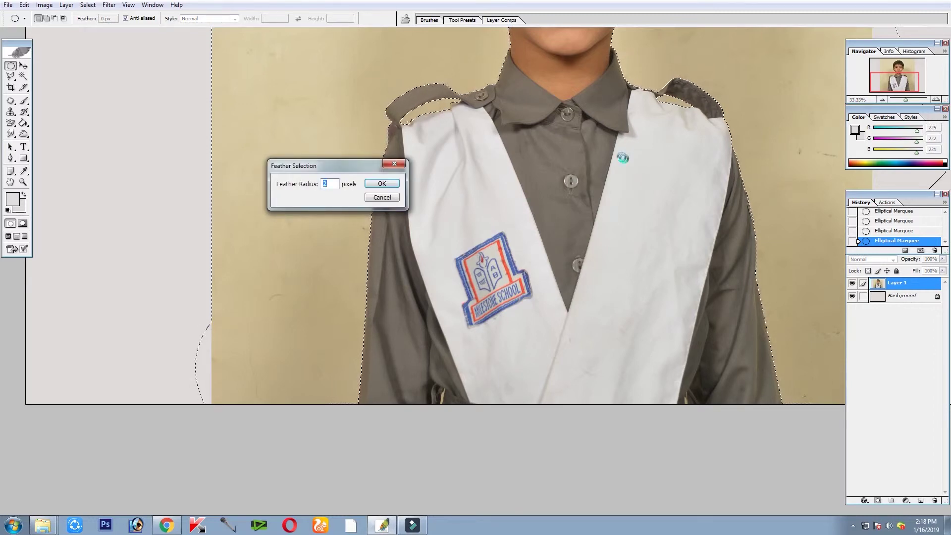
key(Return)
key(Delete)
scroll(599, 220, up, 5)
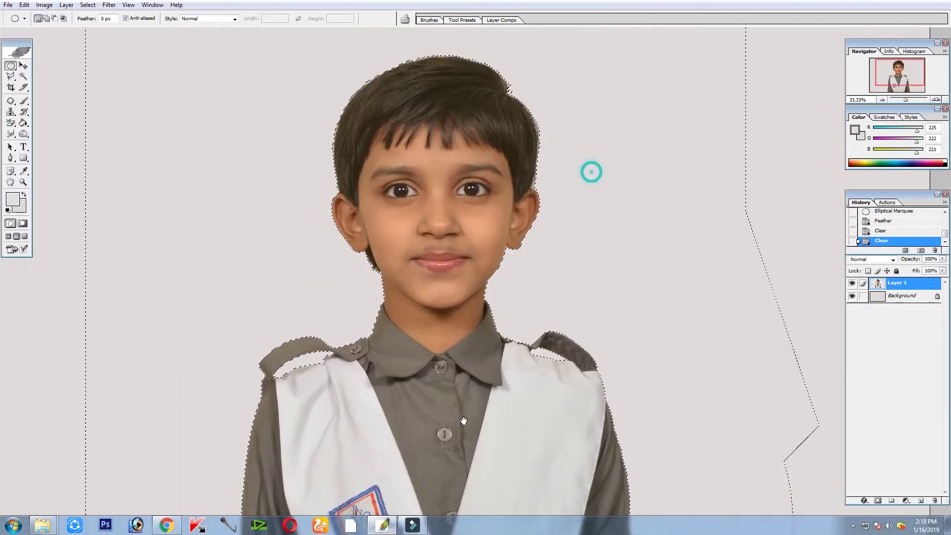
key(ctrl+d)
Raise the Curves midpoint to brighten the layer and apply Hue/Saturation
key(v)
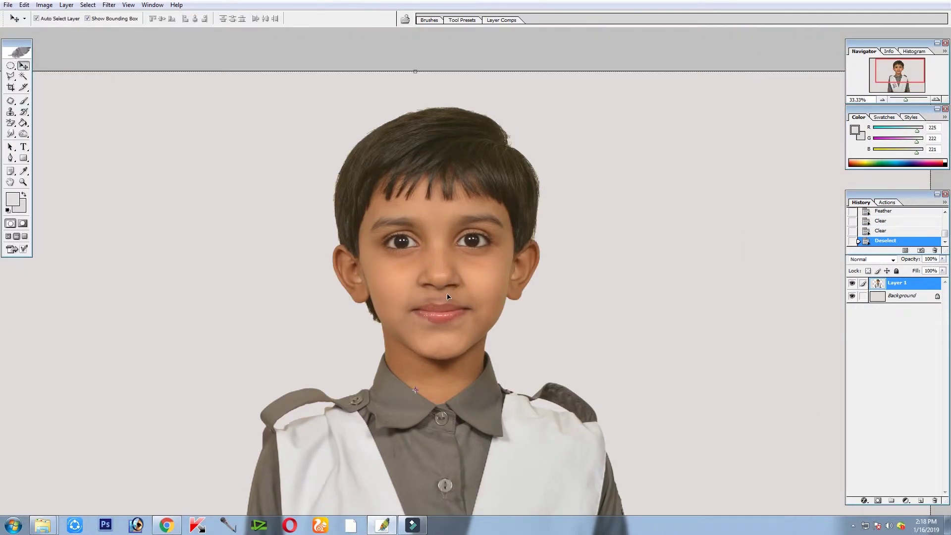
key(ctrl+m)
drag(560, 353, 559, 347)
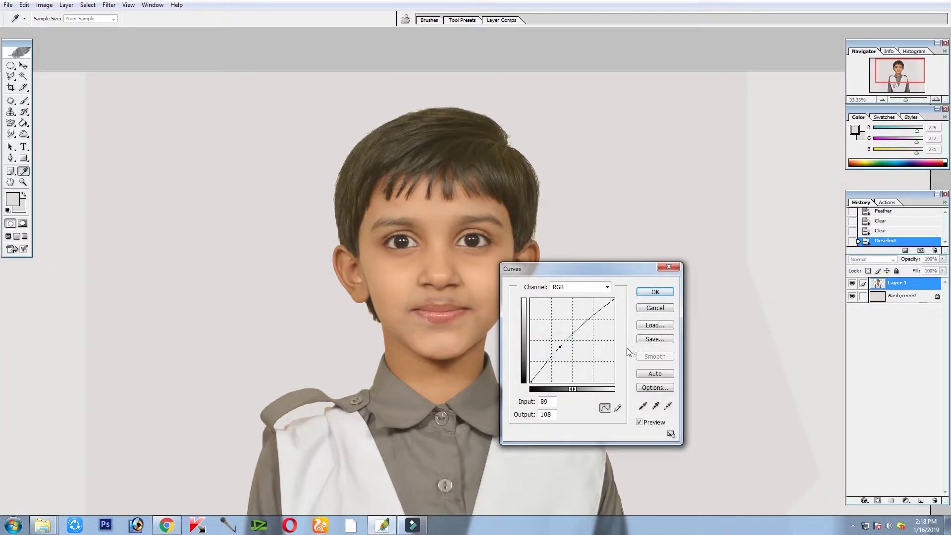
key(Return)
key(ctrl+u)
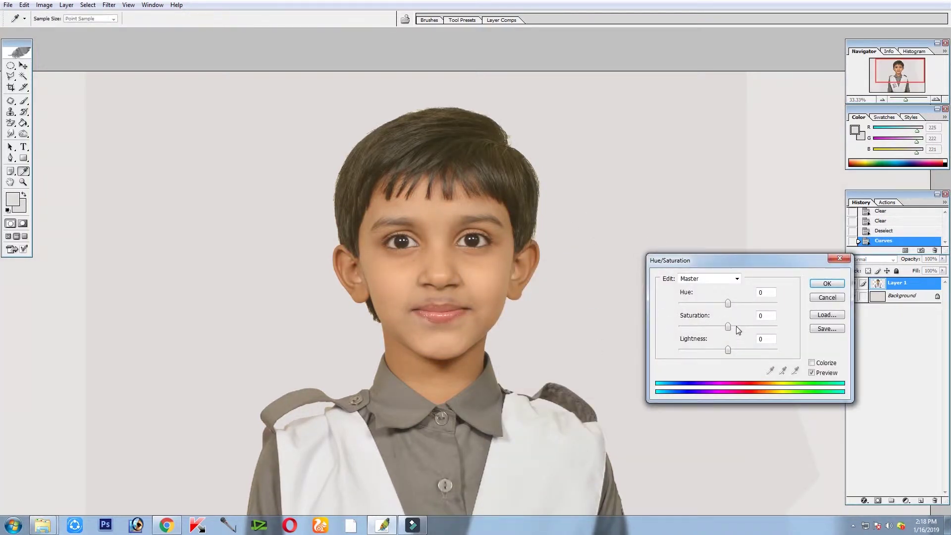
key(Return)
Apply Levels with input levels 13 and 239
key(ctrl+l)
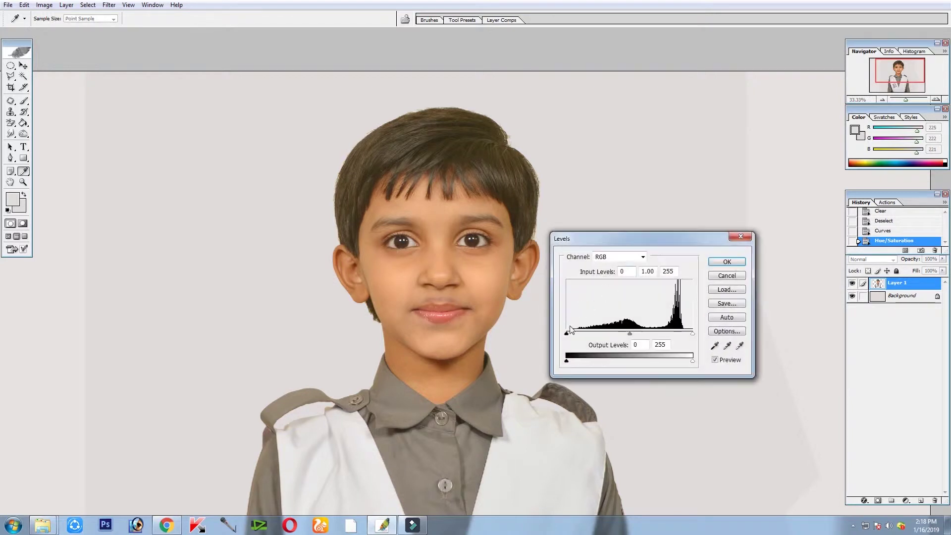
drag(572, 334, 574, 334)
drag(692, 334, 686, 335)
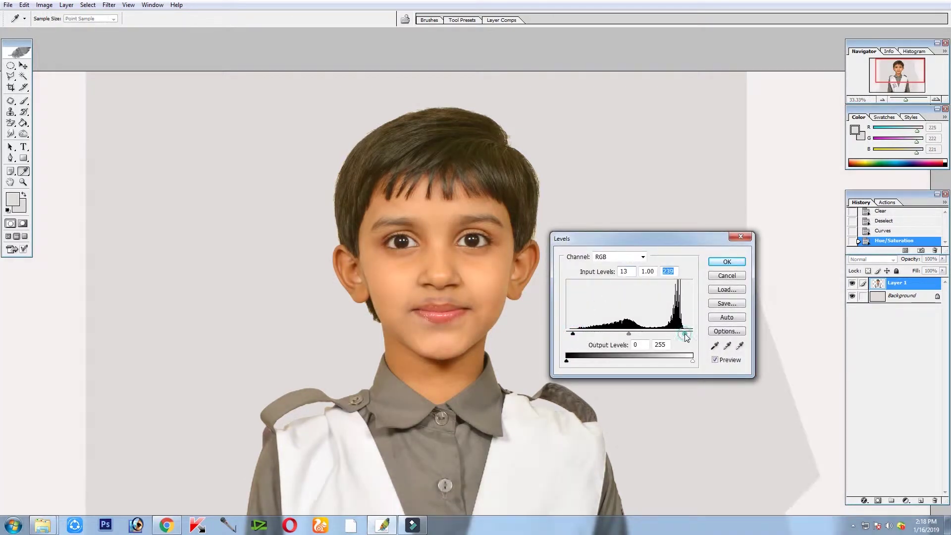
key(Return)
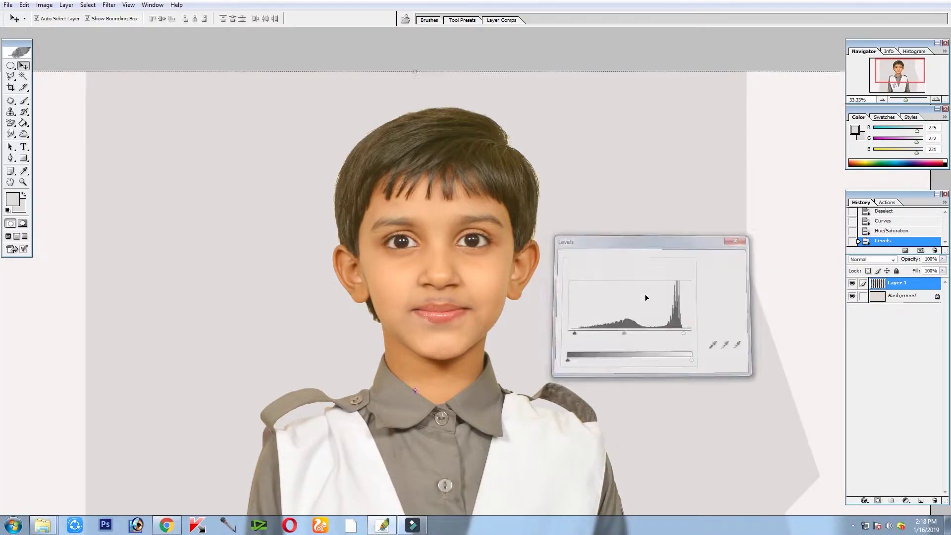
key(ctrl+minus)
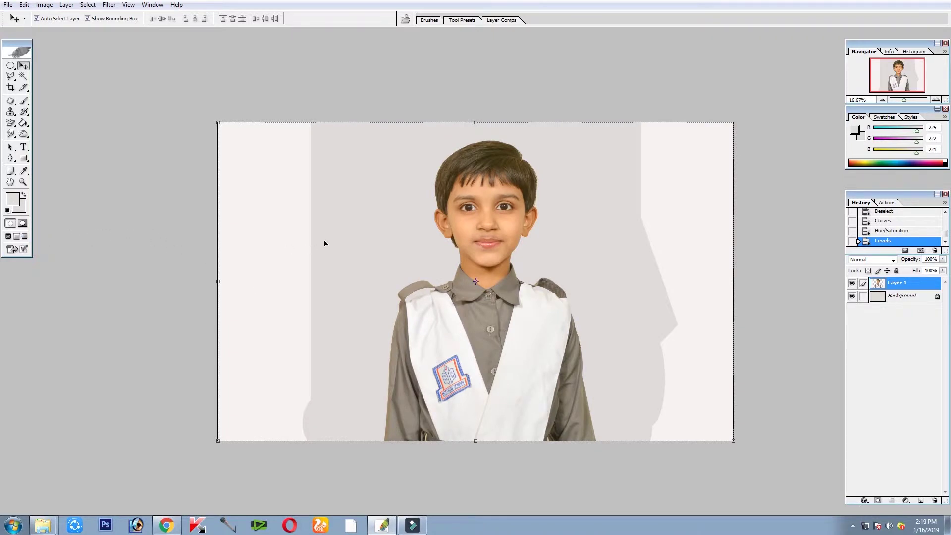
Make the Background layer active and select the left side of the backdrop
click(26, 206)
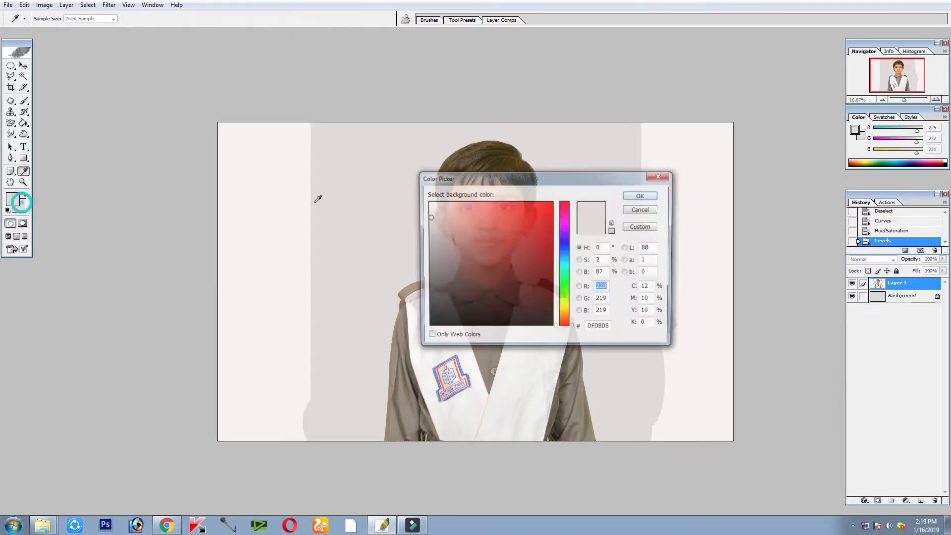
click(336, 178)
right_click(262, 190)
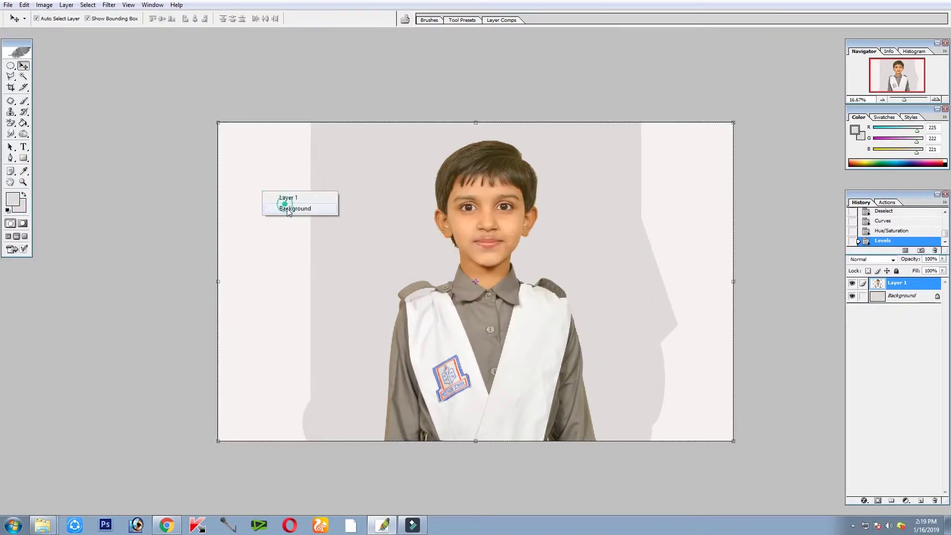
click(284, 208)
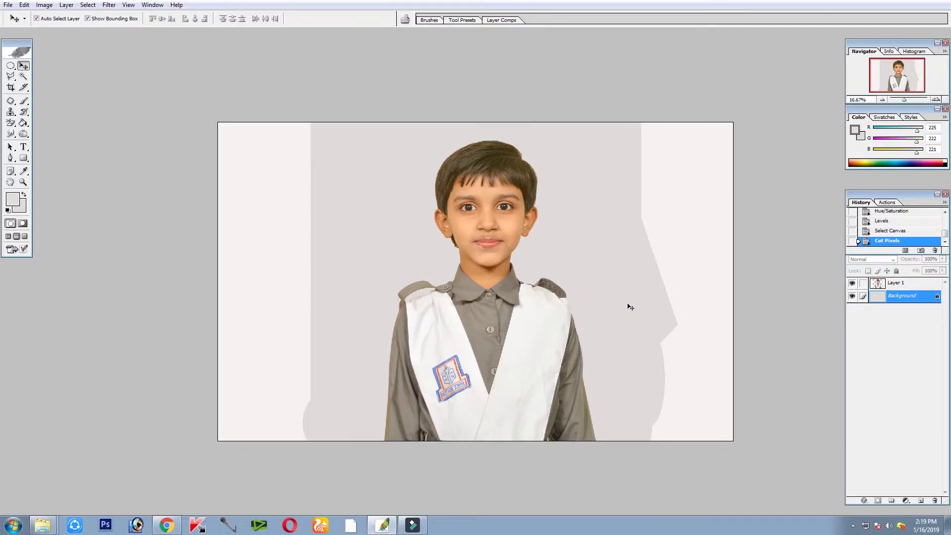
key(Return)
key(m)
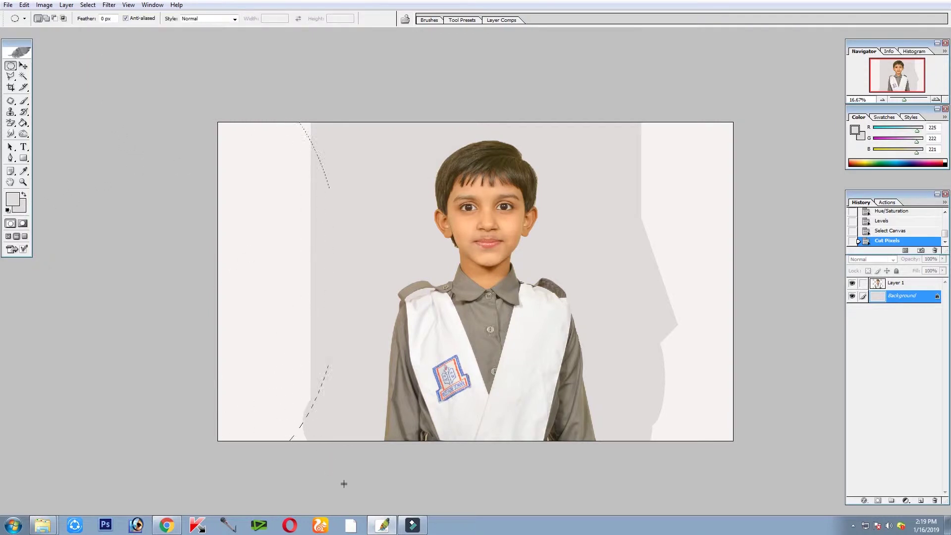
drag(344, 484, 276, 242)
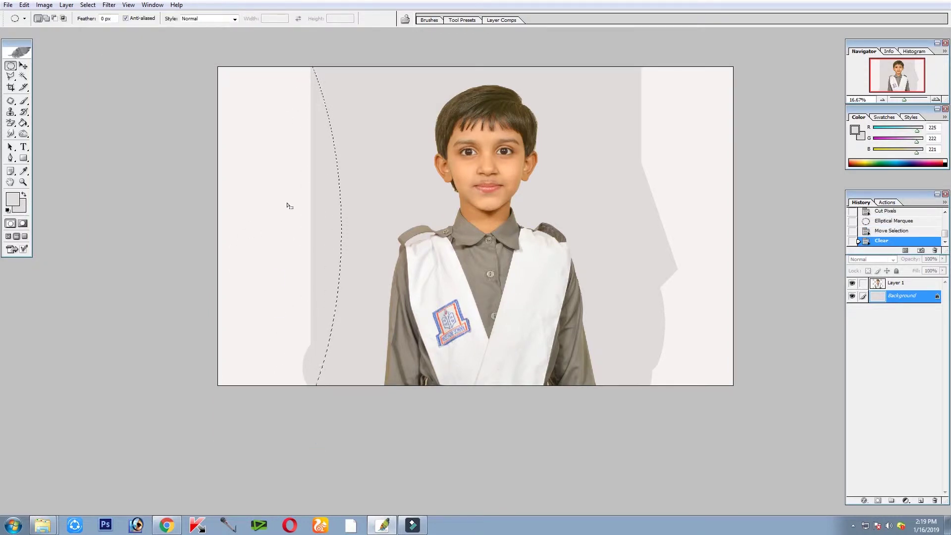
Switch to the Rectangular Marquee, merge visible layers, and clear the left strip
click(26, 210)
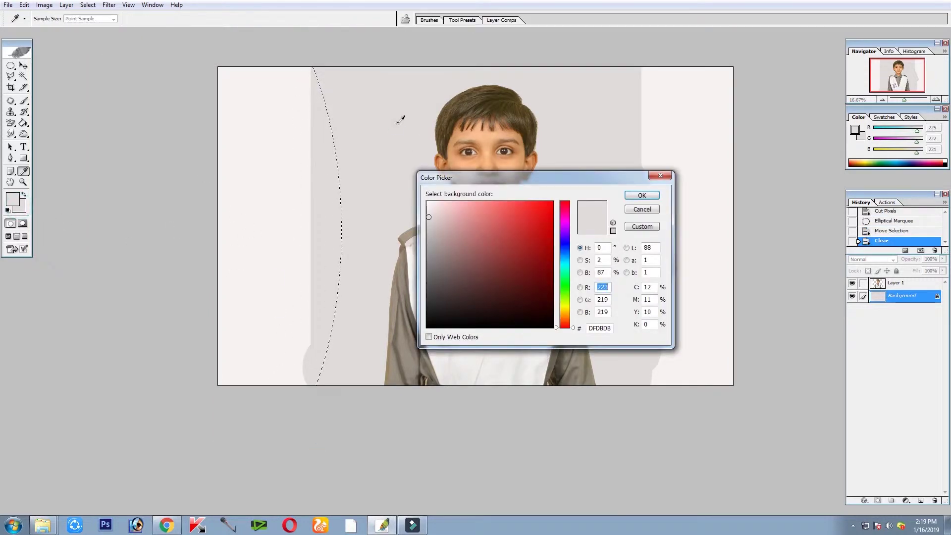
key(Return)
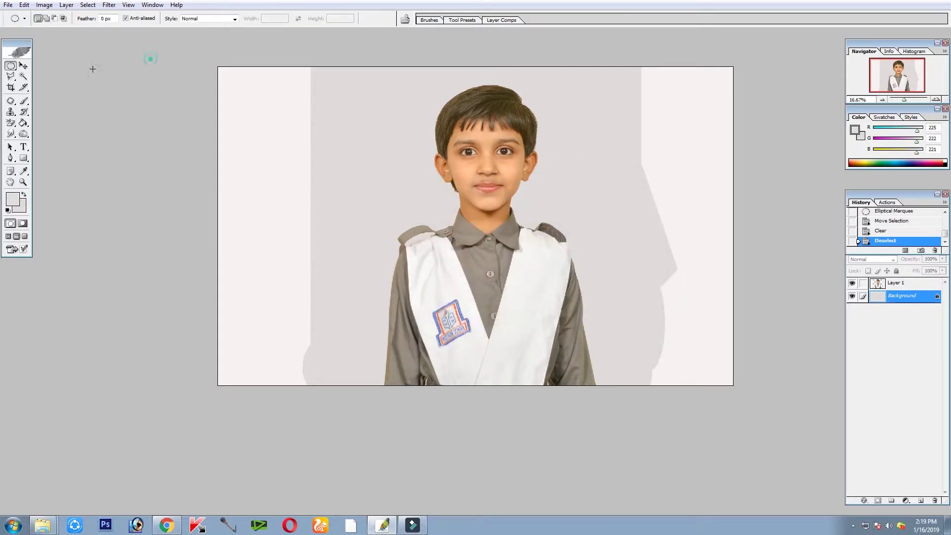
right_click(10, 66)
click(107, 63)
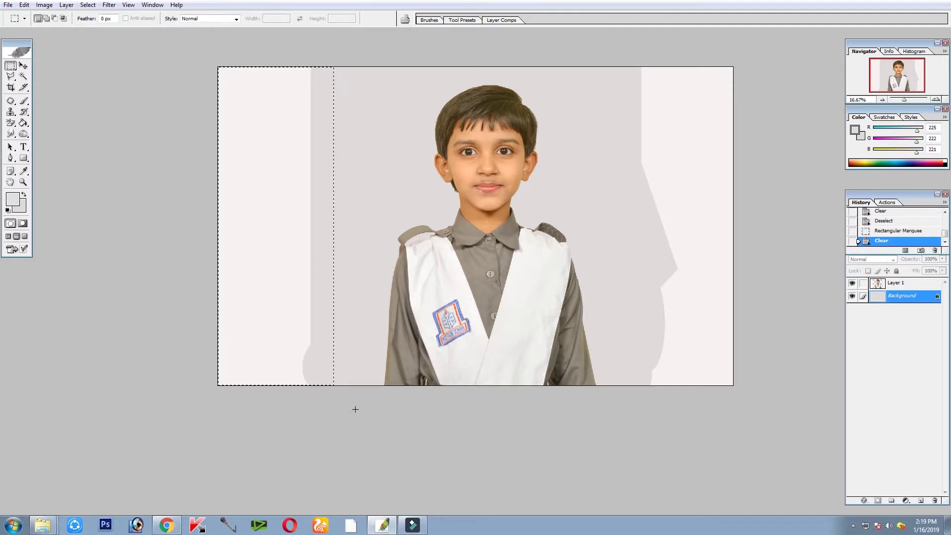
key(ctrl+shift+e)
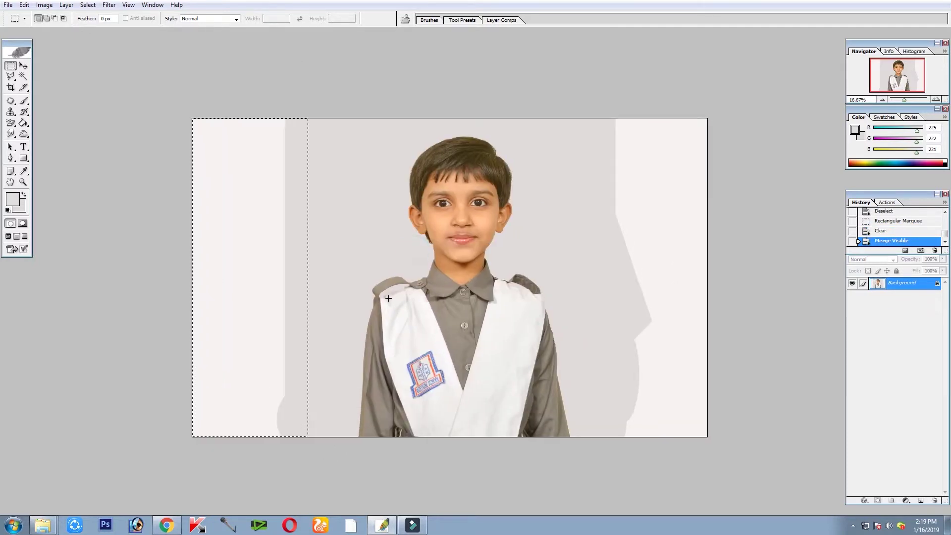
key(Delete)
Clear the right-edge strip, deselect, and save the photo as a JPEG
drag(608, 94, 730, 440)
key(Delete)
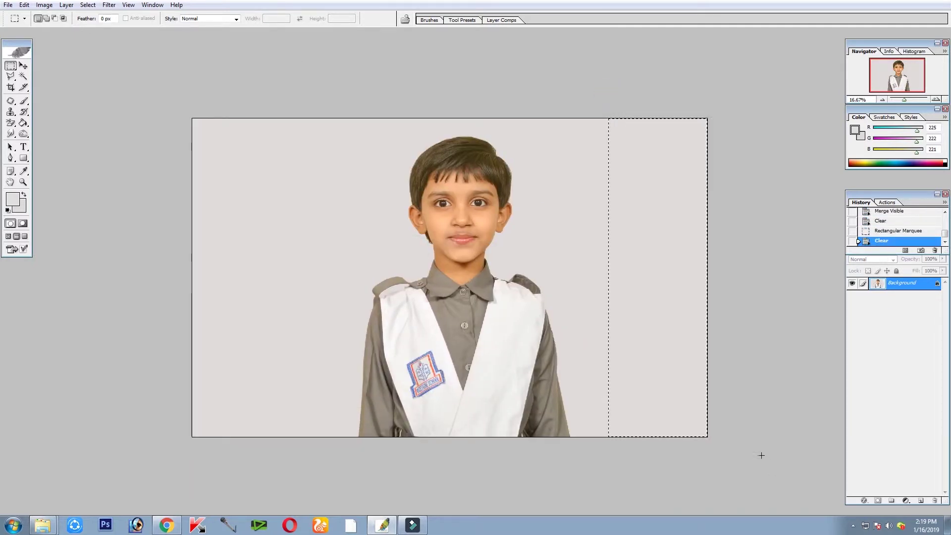
key(ctrl+d)
key(ctrl+s)
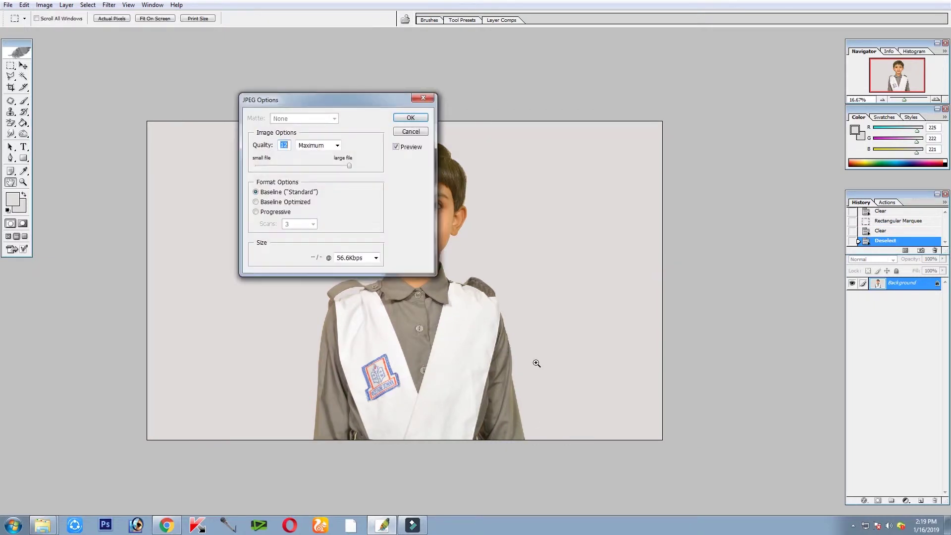
Confirm the JPEG quality settings and undo the Dodge stroke on the hair
key(Return)
key(ctrl+plus)
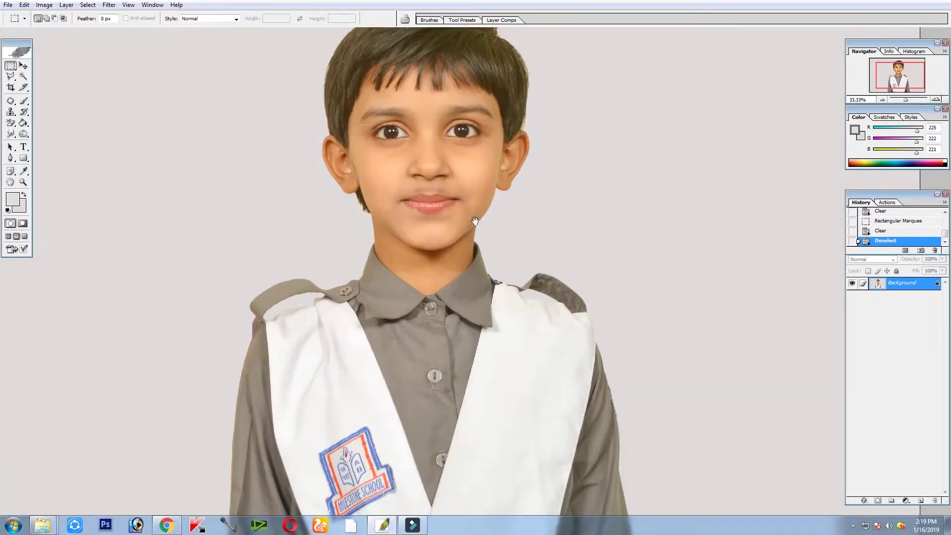
drag(475, 221, 482, 385)
key(o)
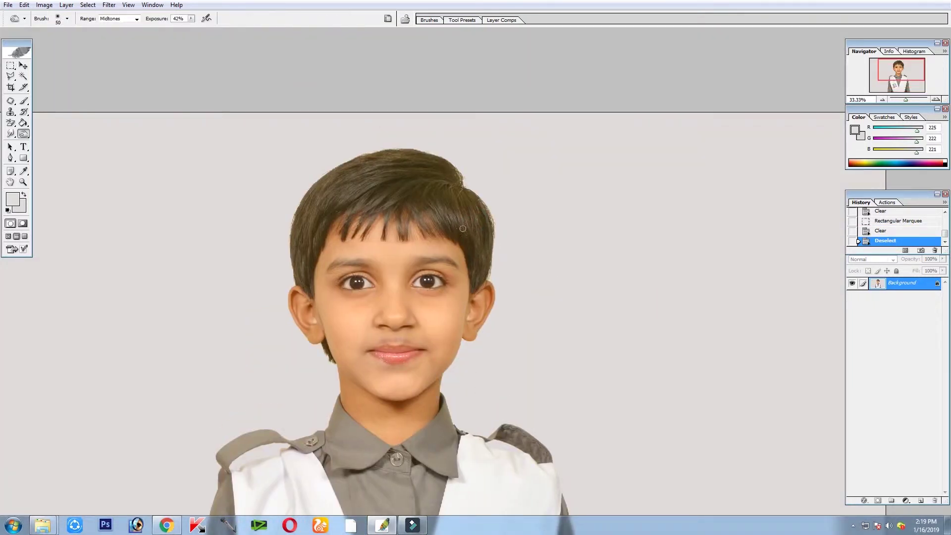
key(ctrl+z)
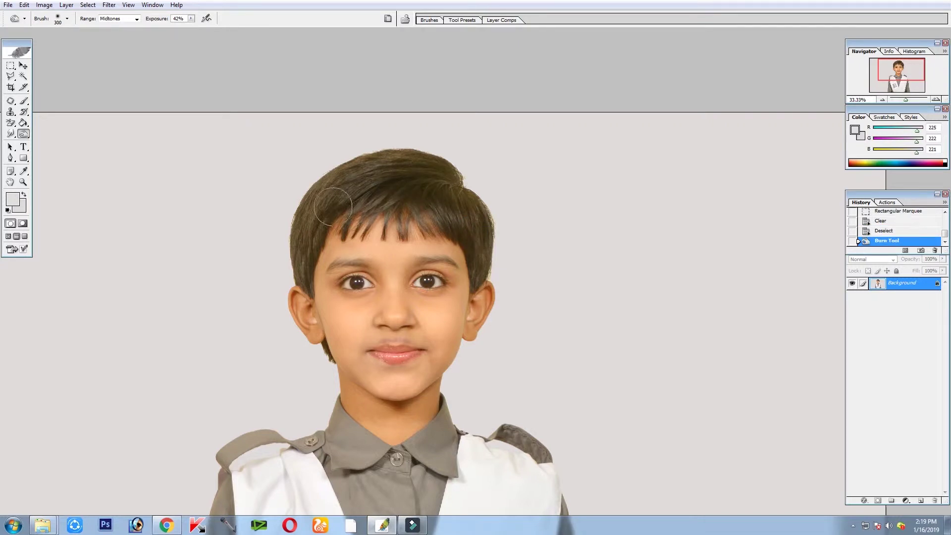
key(ctrl+plus)
key(ctrl+minus)
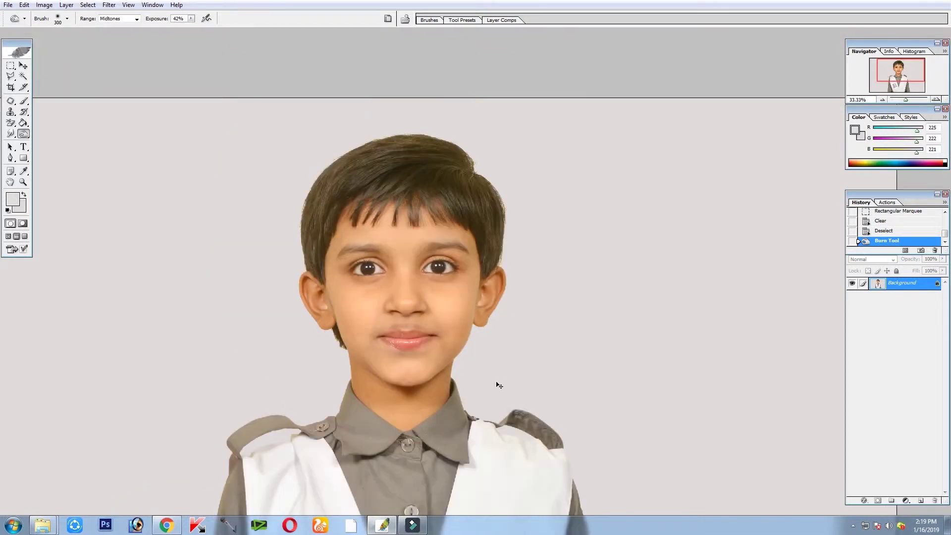
key(ctrl+minus)
key(ctrl+minus)
Apply a Levels adjustment with the midtone input set to 1.06
key(ctrl+l)
drag(632, 333, 627, 334)
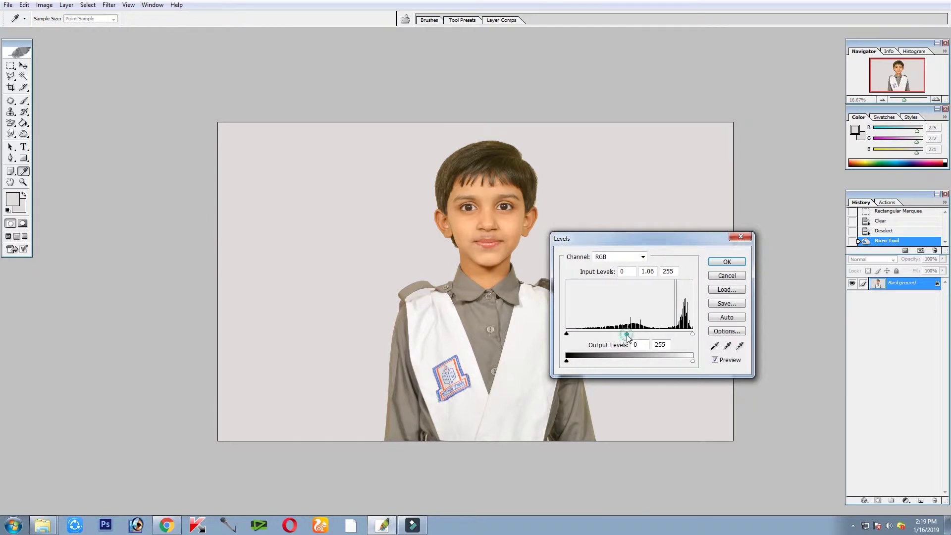
key(Return)
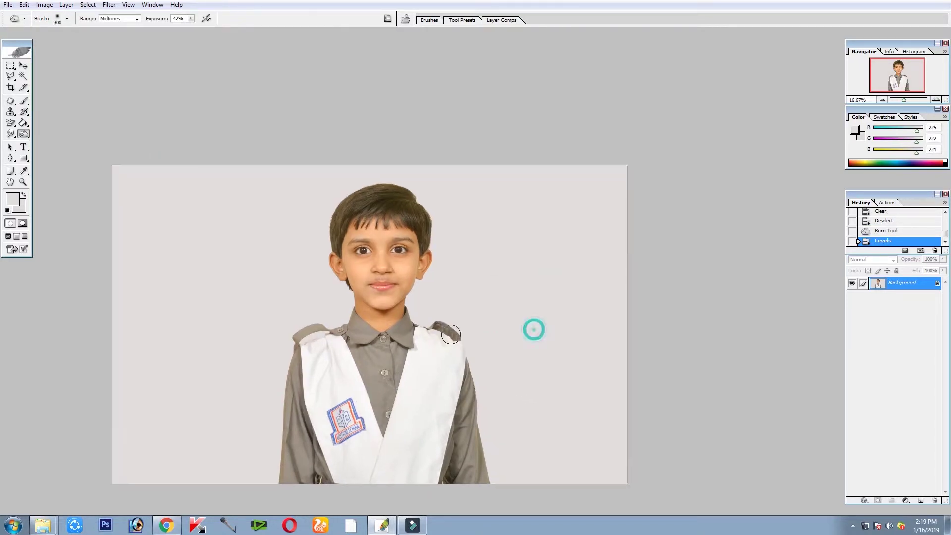
key(ctrl+plus)
key(ctrl+plus)
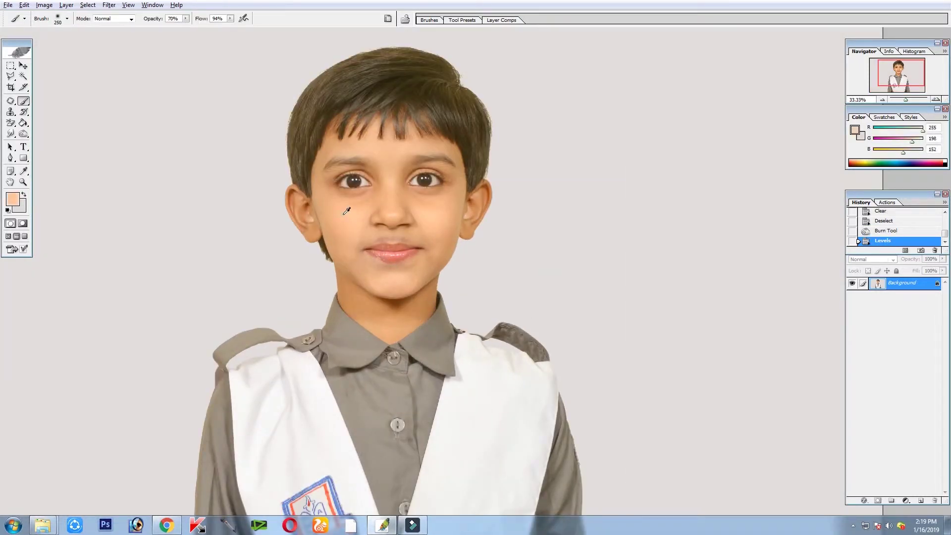
key(ctrl+plus)
Set brush flow to 47% and paint skin tone over the cheek, chin and upper lip
key(bracketleft)
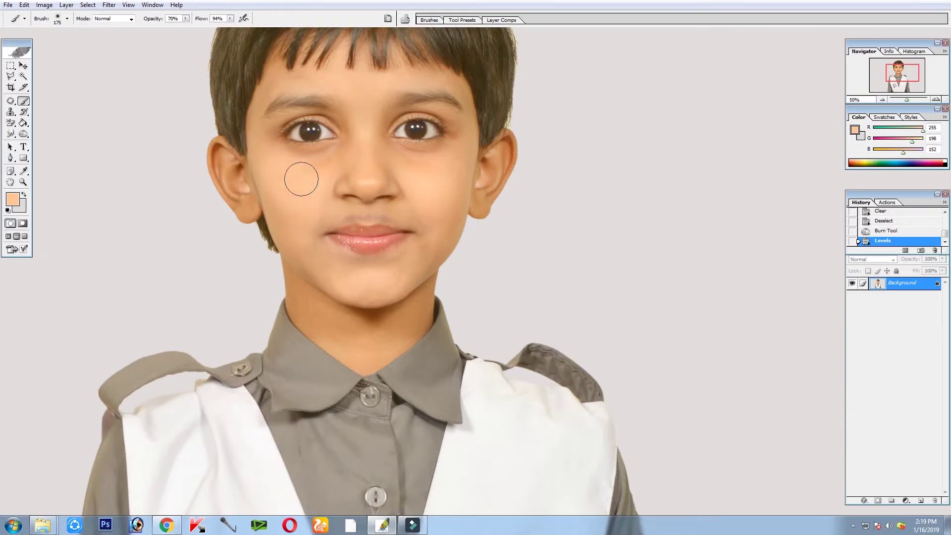
click(231, 19)
key(bracketleft)
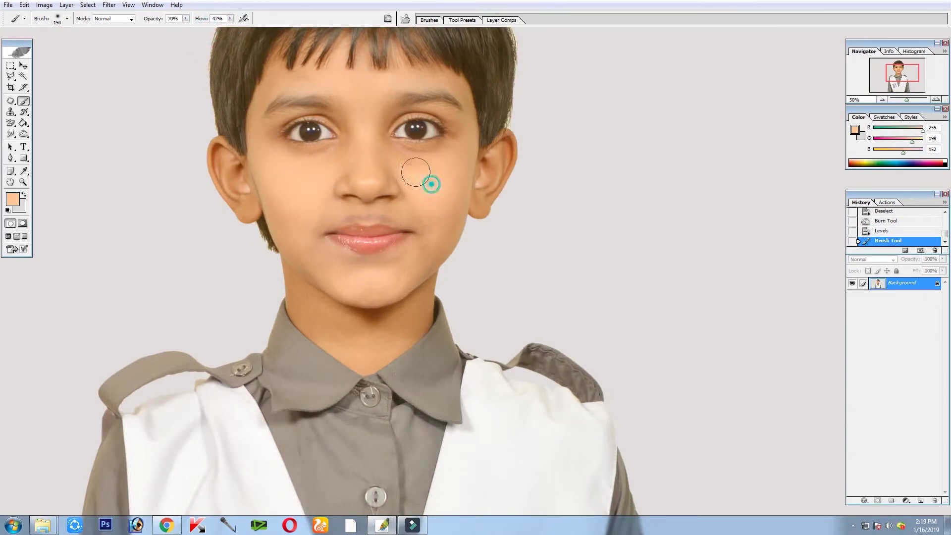
drag(427, 248, 401, 272)
key(bracketleft)
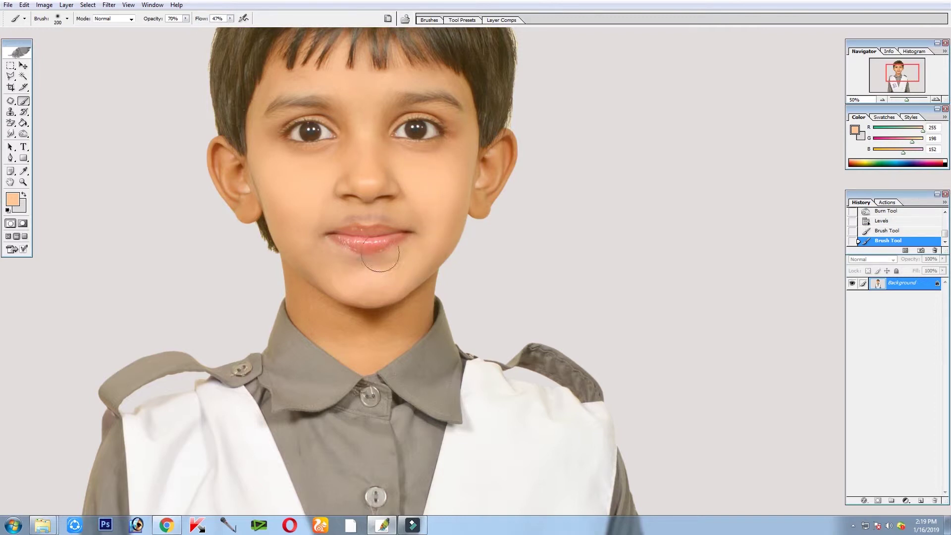
drag(387, 217, 338, 225)
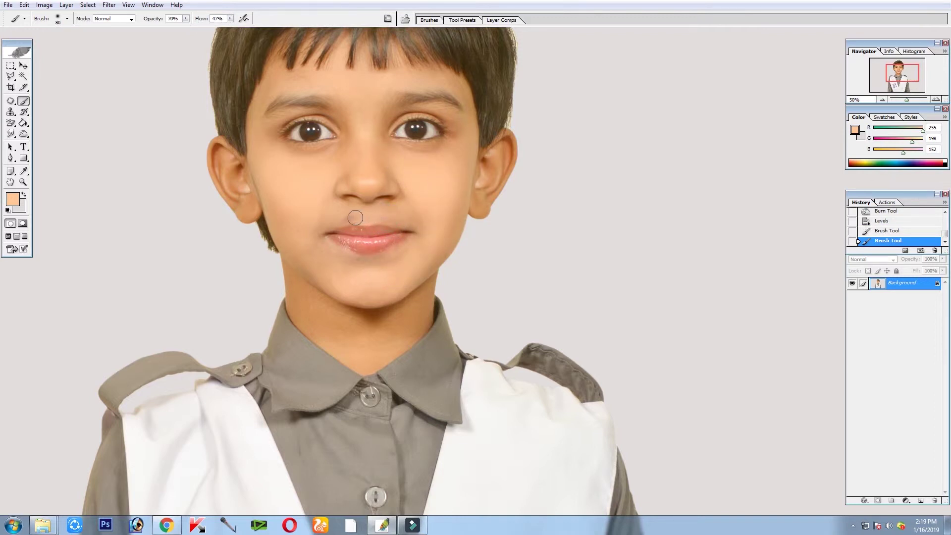
Lower brush opacity to 36% and paint skin tone over the neck and near the ear
click(185, 18)
drag(176, 30, 166, 31)
key(bracketright)
drag(297, 284, 366, 345)
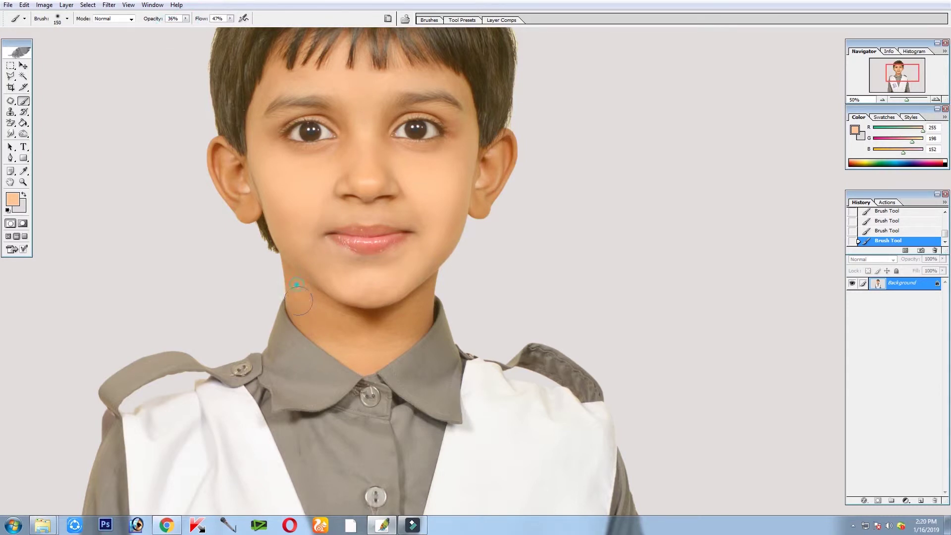
mouse_move(324, 308)
mouse_down()
mouse_move(354, 329)
mouse_move(388, 324)
mouse_up()
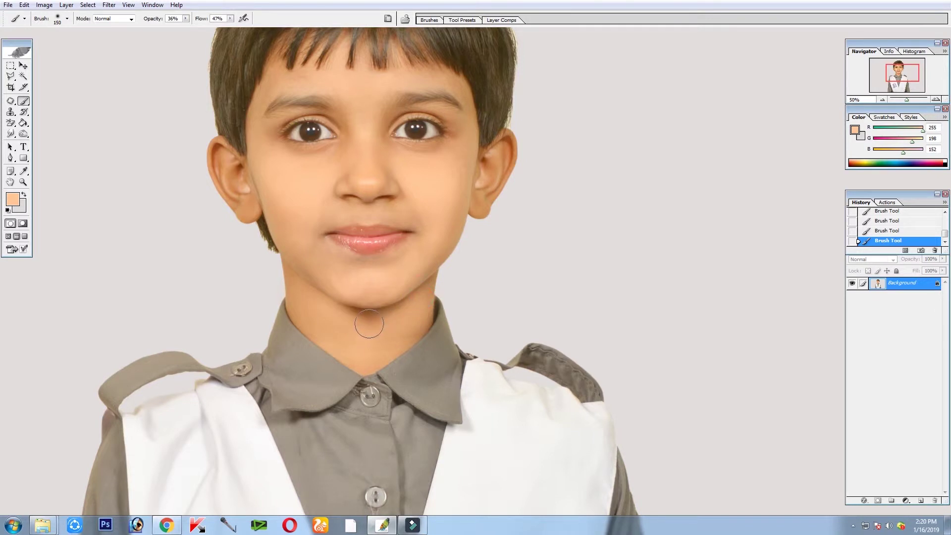
key(bracketright)
click(223, 153)
key(bracketleft)
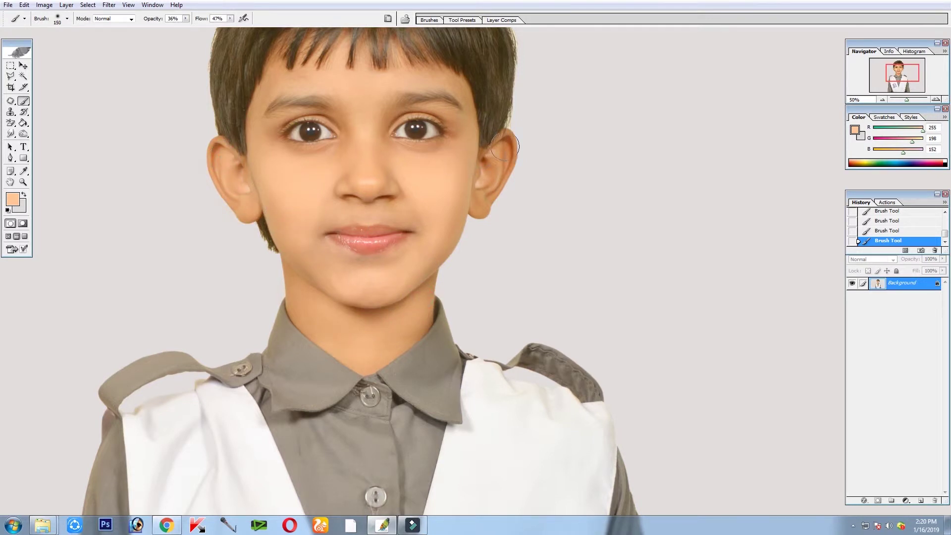
key(bracketright)
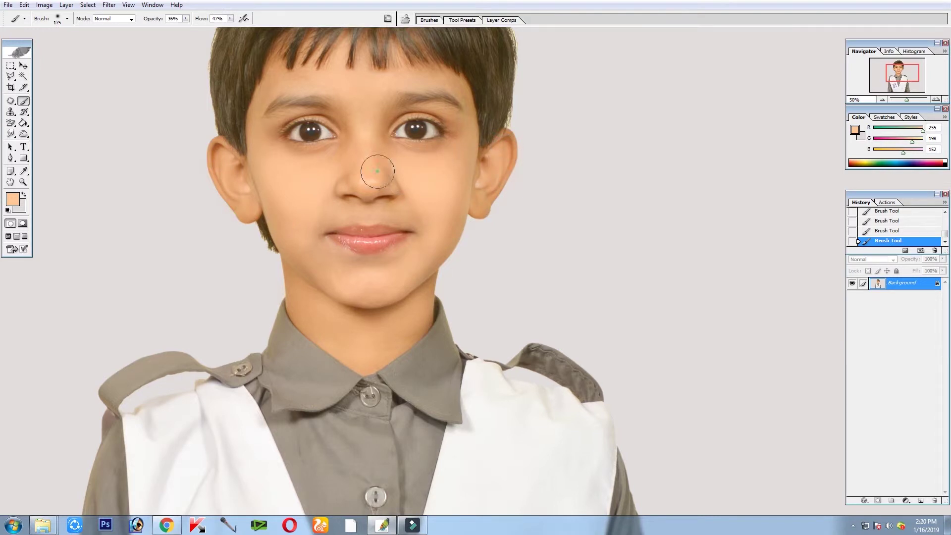
key(ctrl+minus)
key(ctrl+minus)
key(ctrl+minus)
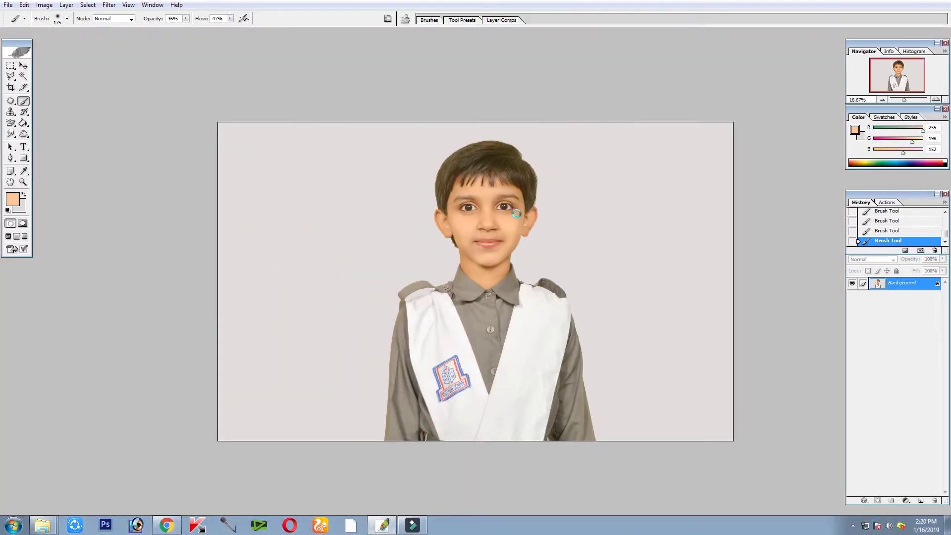
Load the pp crop preset (39 × 49 mm at 300), undoing a trial head crop
key(c)
drag(366, 122, 504, 279)
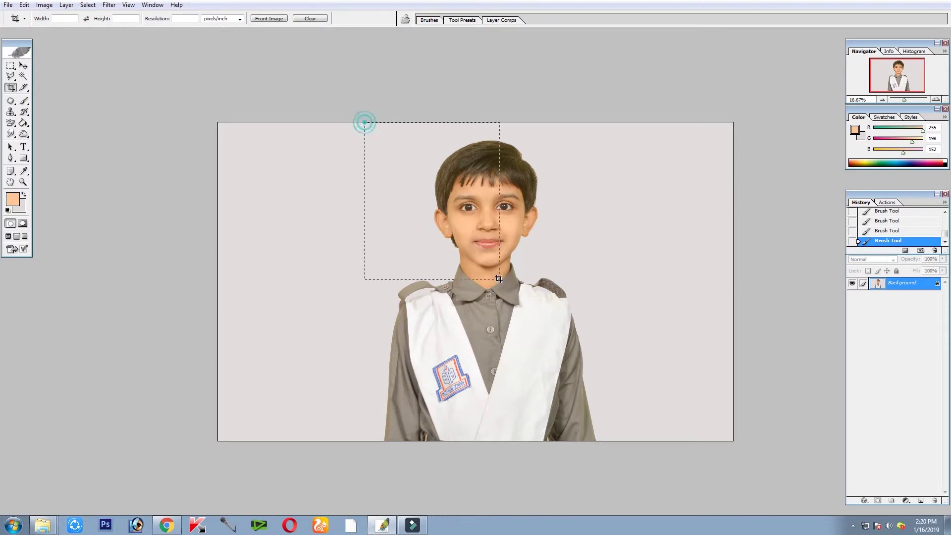
right_click(464, 198)
click(484, 212)
click(24, 18)
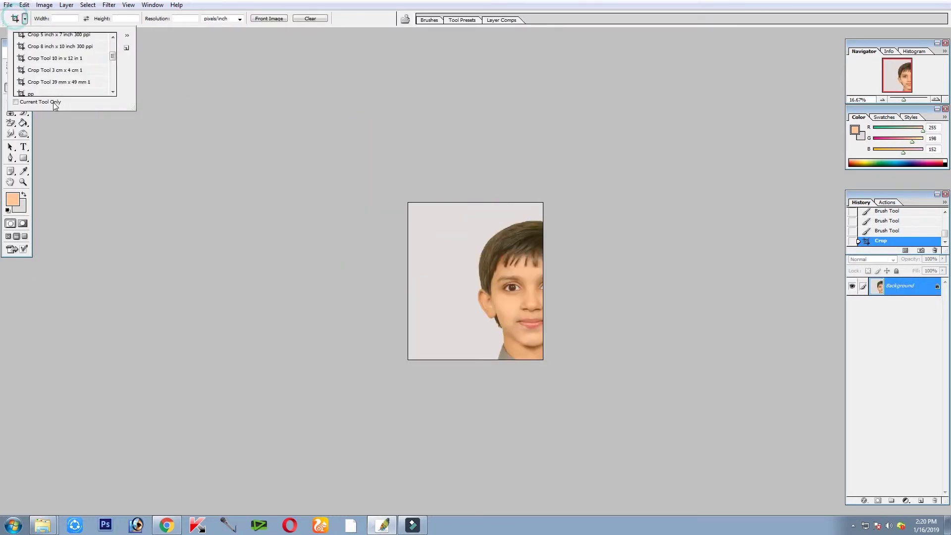
click(31, 93)
click(453, 216)
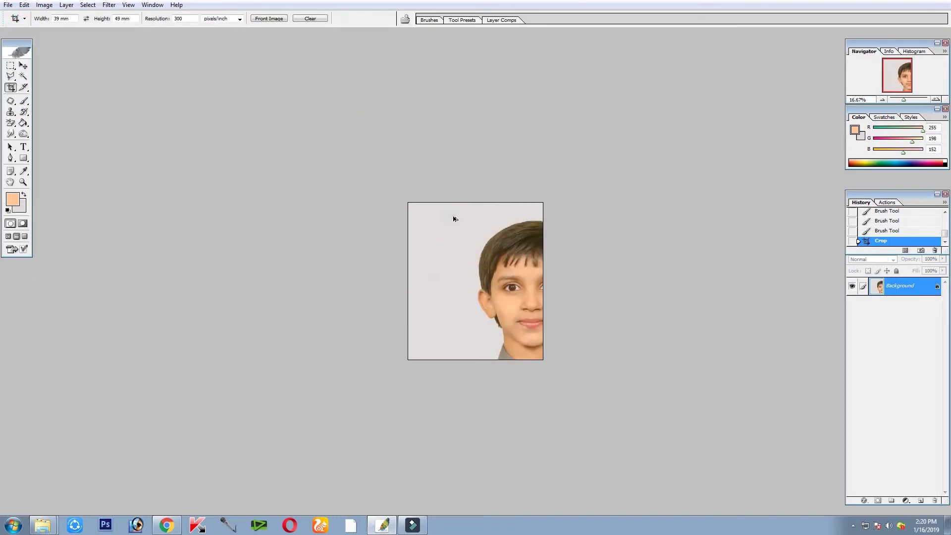
key(ctrl+z)
Crop the head and shoulders to the passport ratio
drag(362, 121, 594, 422)
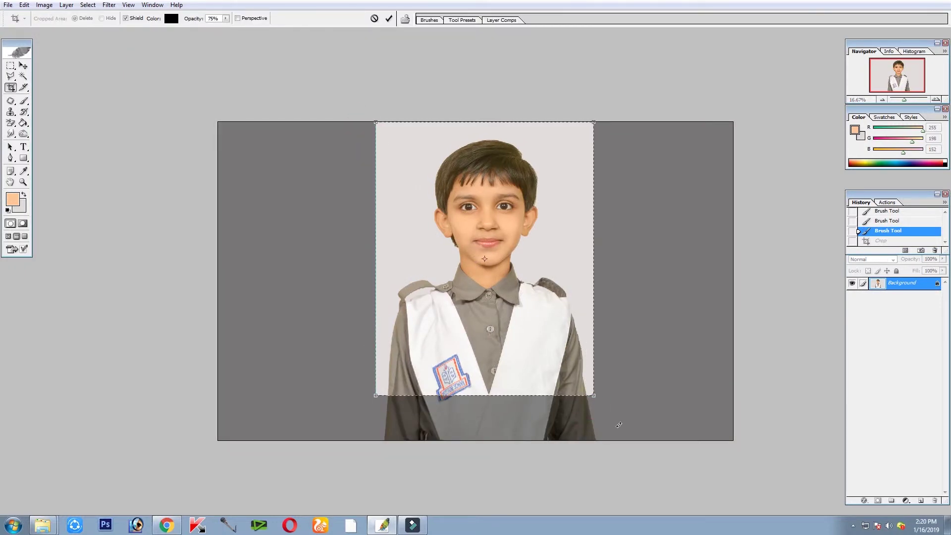
key(Return)
key(ctrl+plus)
key(ctrl+plus)
key(ctrl+plus)
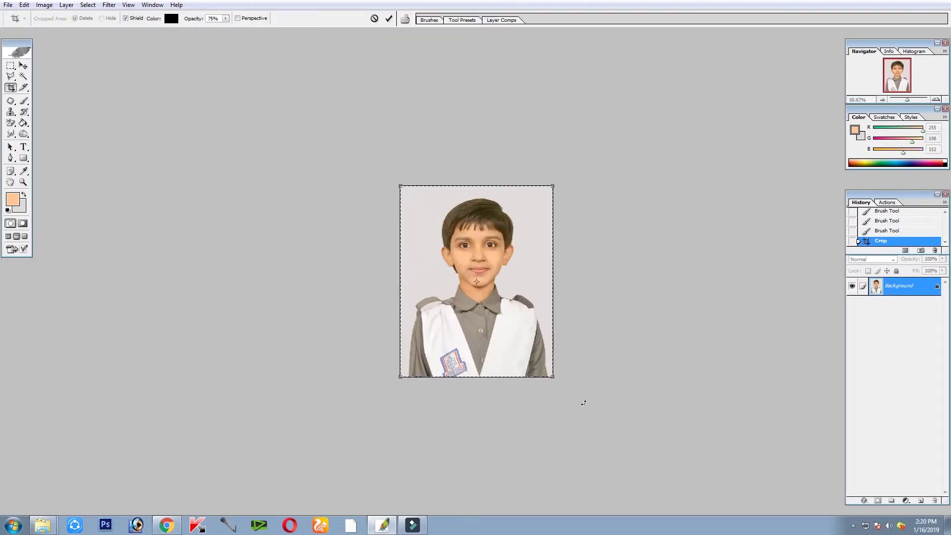
key(ctrl+plus)
Nudge the crop frame into position, commit it, and return to the normal window view
mouse_move(595, 439)
mouse_down()
mouse_move(493, 409)
mouse_move(505, 409)
mouse_up()
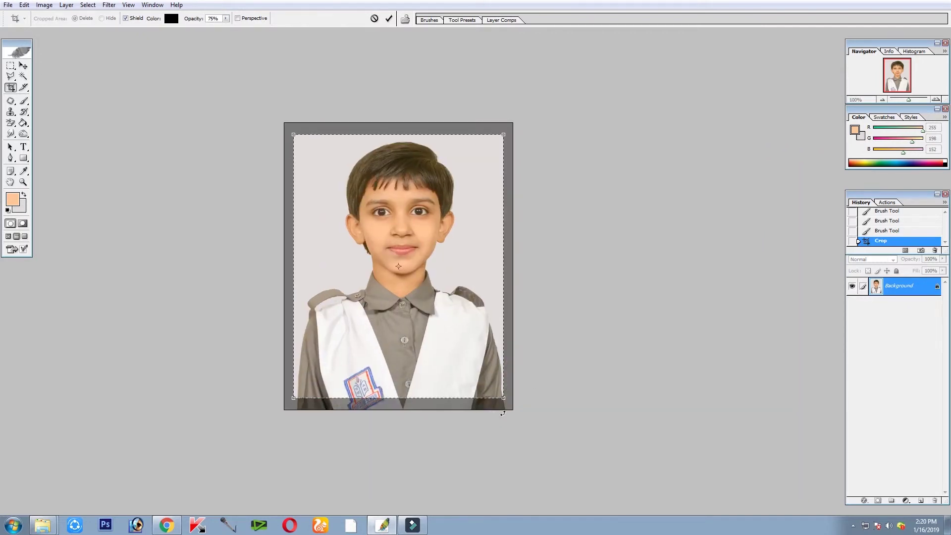
key(Down)
key(Down)
key(Down)
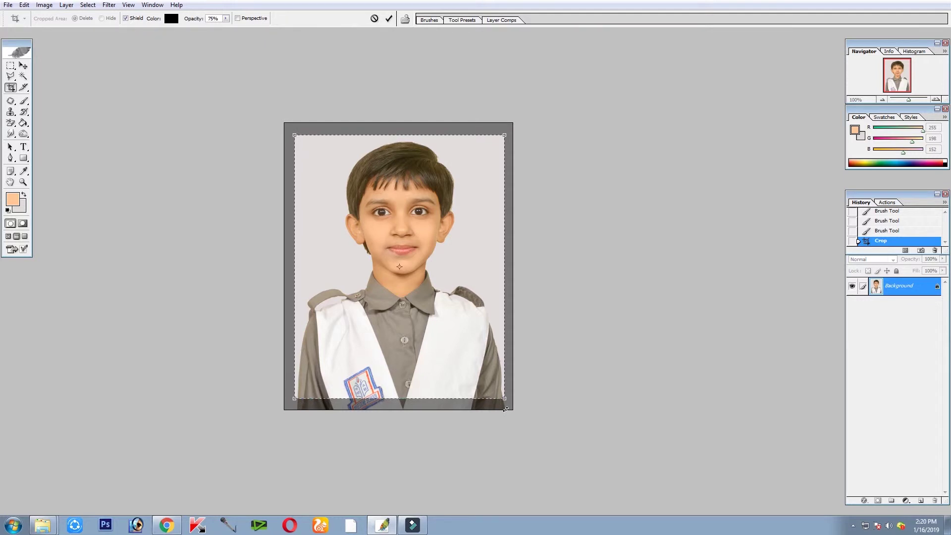
key(Down)
key(Down)
key(Right)
key(Up)
key(Up)
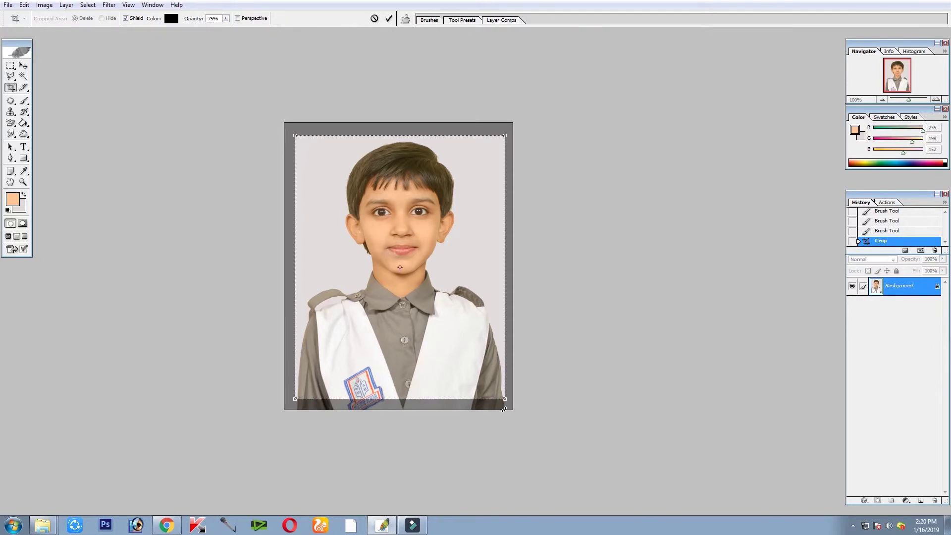
key(Up)
key(Up)
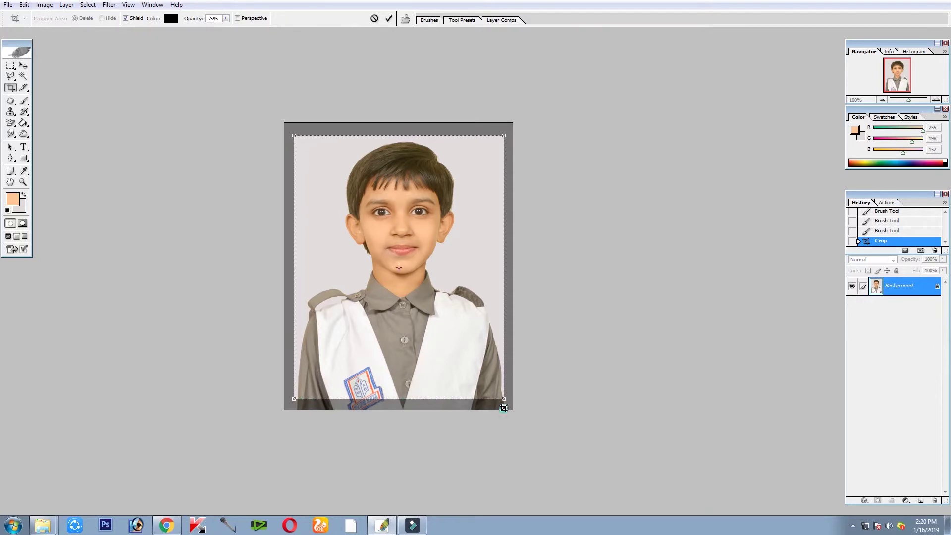
key(Return)
key(f)
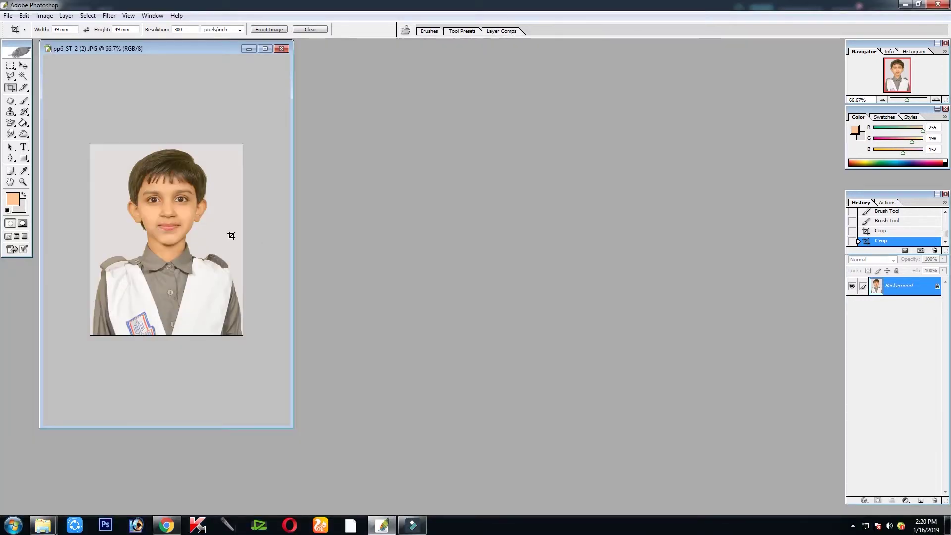
key(ctrl+plus)
Create a new blank document from the 4 x 6 size preset
key(ctrl+n)
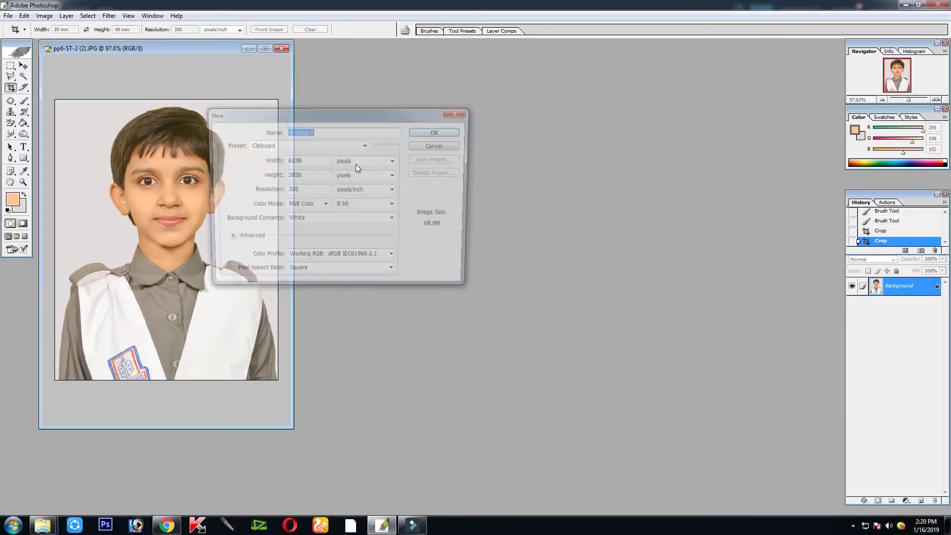
click(366, 145)
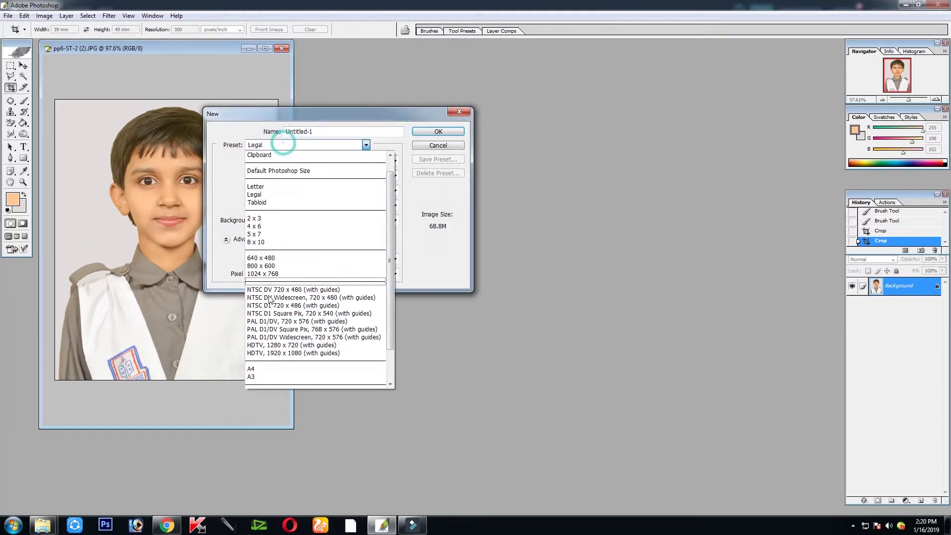
click(274, 235)
key(Return)
Drag the cropped photo onto the sheet and rotate a copy 90° counter-clockwise
key(v)
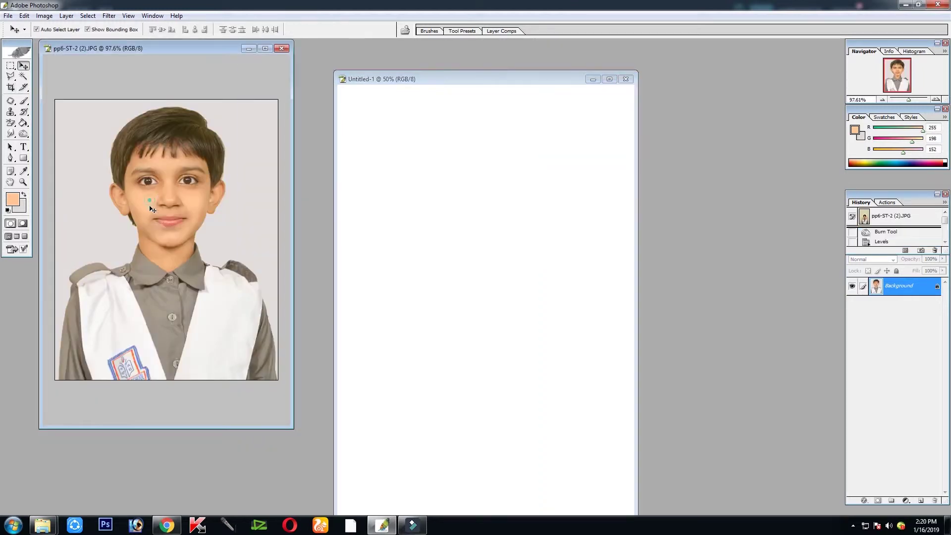
mouse_move(143, 215)
mouse_down()
mouse_move(499, 216)
mouse_move(417, 192)
mouse_move(557, 194)
mouse_up()
key(ctrl+t)
right_click(539, 133)
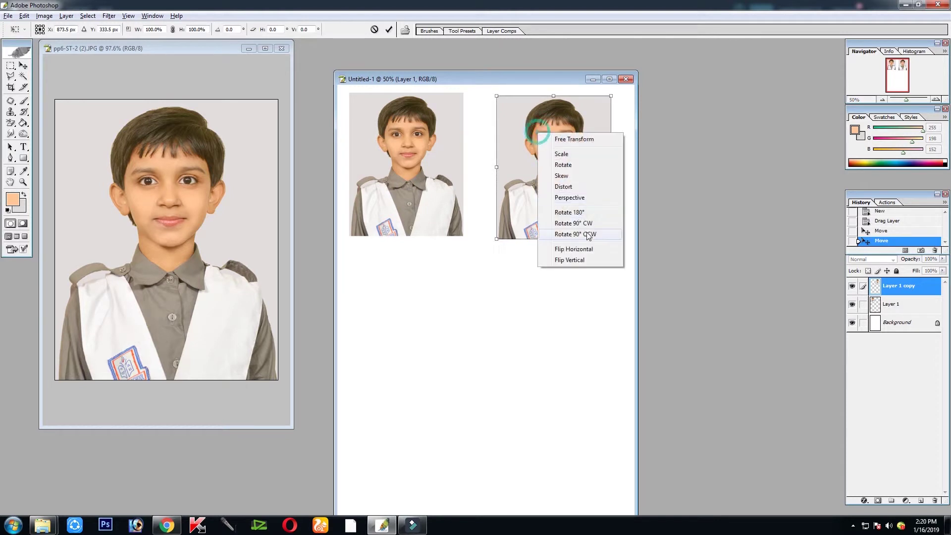
click(575, 243)
key(Return)
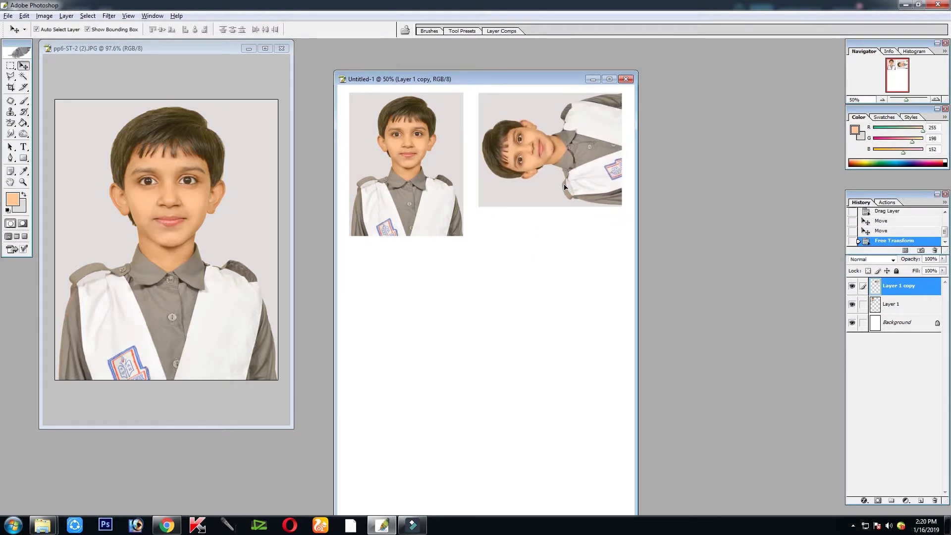
drag(564, 188, 566, 190)
Alt-drag duplicates to fill six slots, alternating upright and rotated copies
click(424, 168)
key(Down)
key(Down)
key(Down)
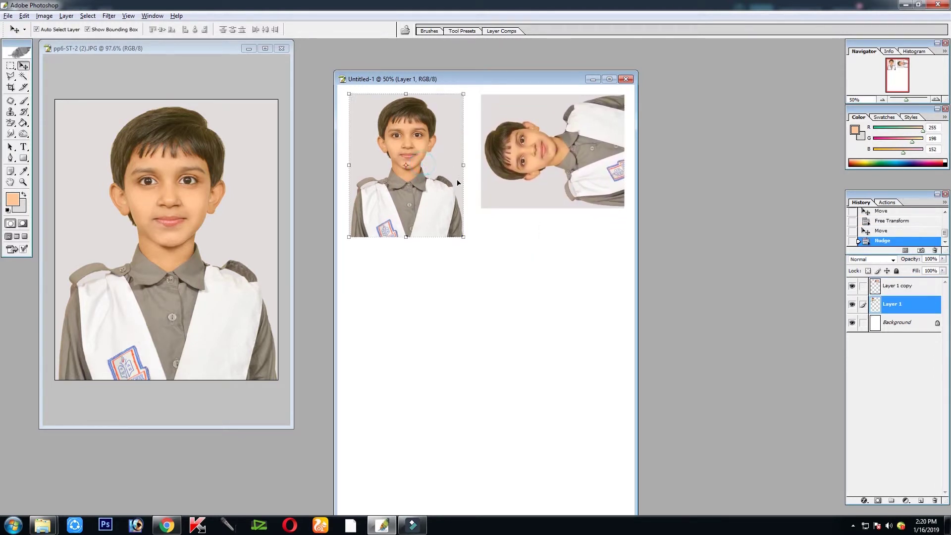
alt+drag(416, 240, 565, 355)
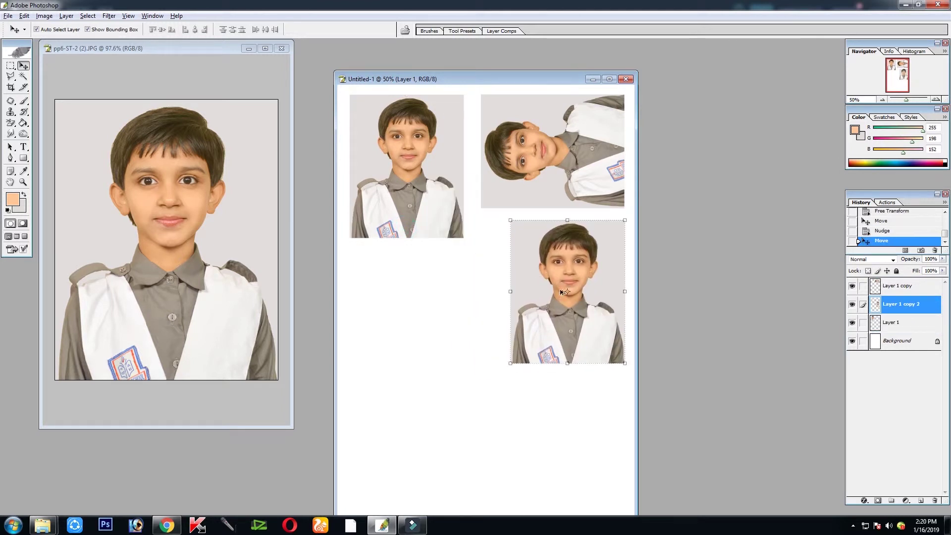
alt+drag(549, 187, 417, 342)
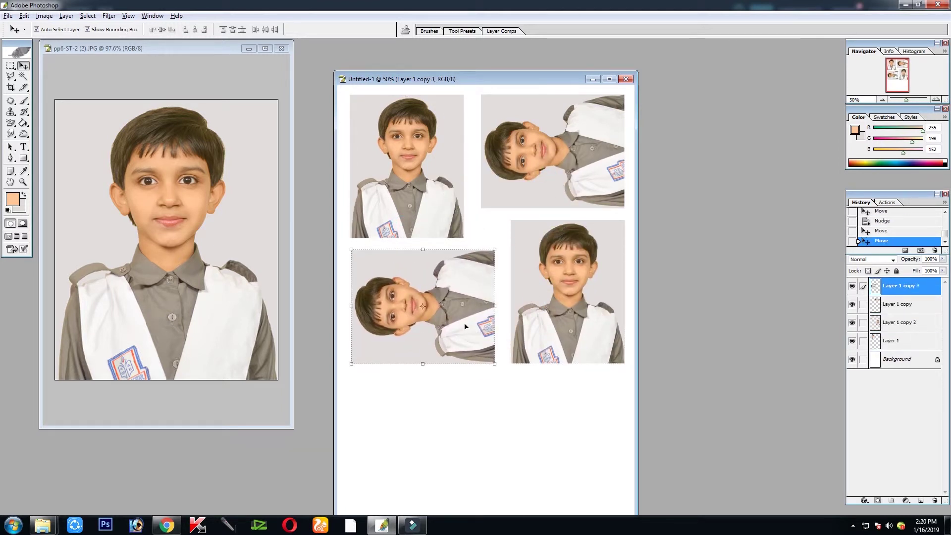
mouse_move(452, 283)
alt+mouse_down()
mouse_move(461, 418)
mouse_move(453, 417)
alt+mouse_up()
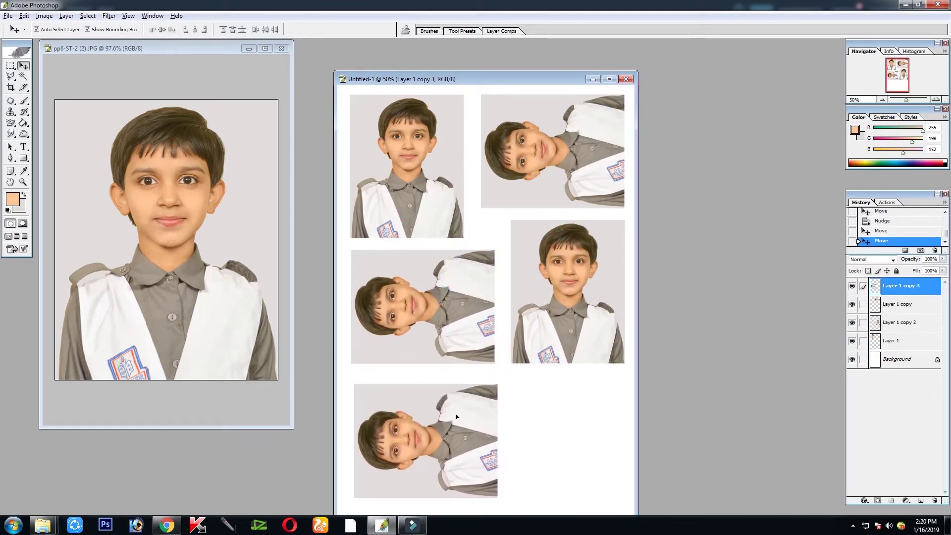
mouse_move(556, 263)
alt+mouse_down()
mouse_move(554, 430)
mouse_move(559, 415)
alt+mouse_up()
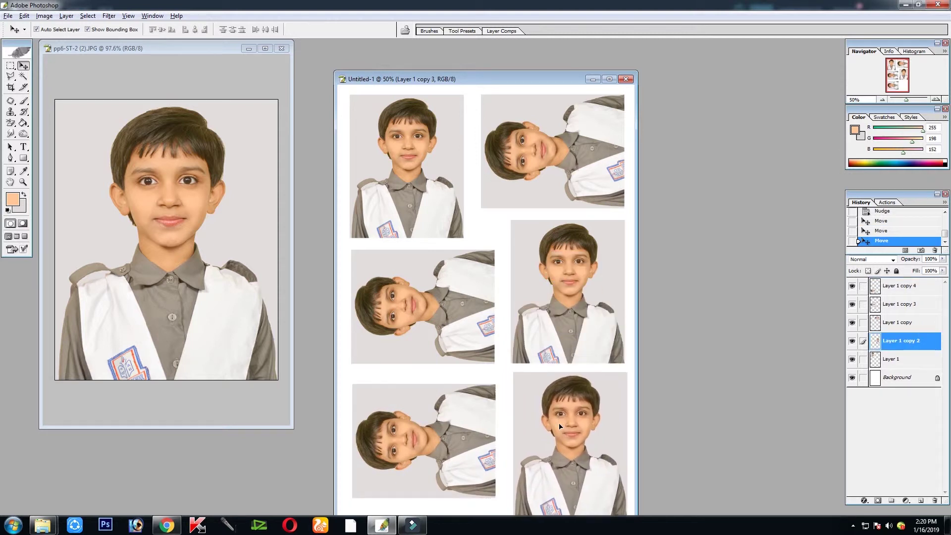
In full-screen view, nudge the bottom-right photo down and the top-right photo left
key(f)
key(Down)
key(Down)
key(Down)
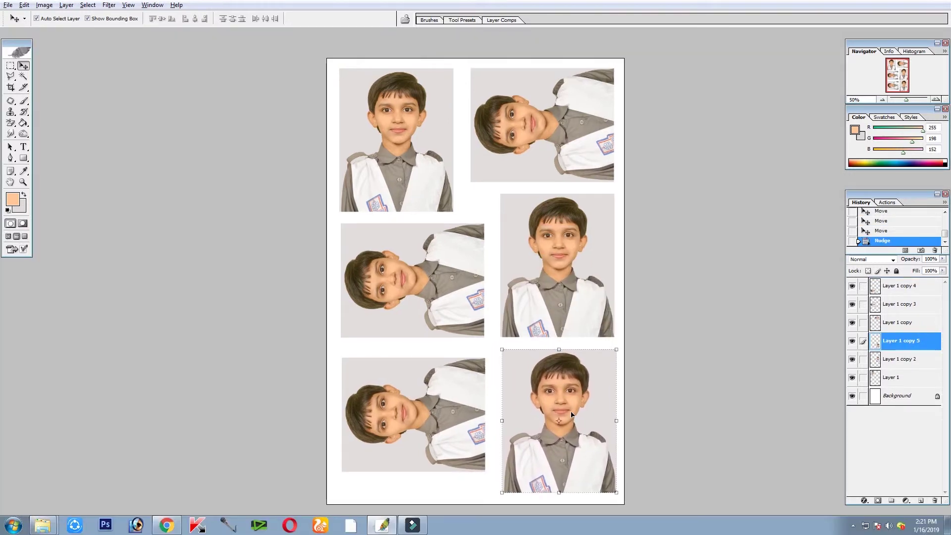
key(Down)
key(Down)
key(Down)
click(554, 309)
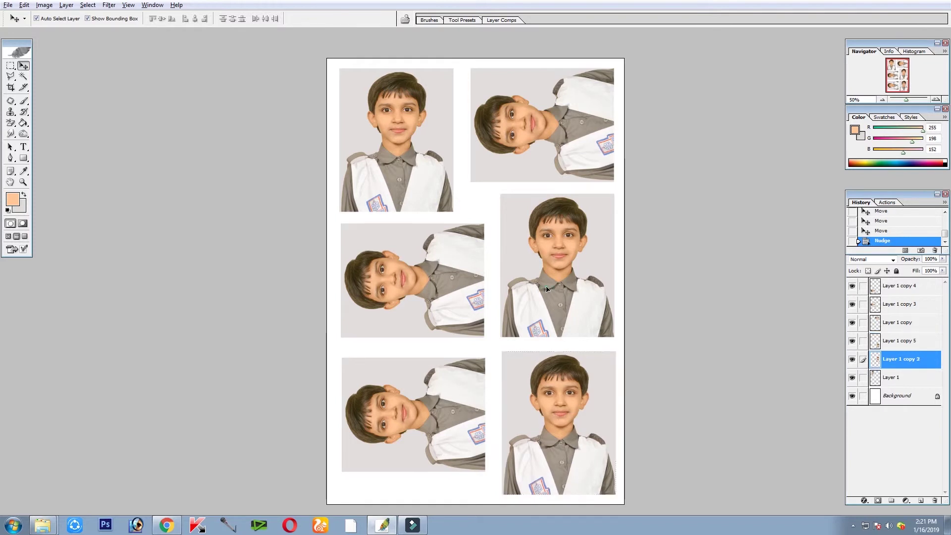
click(556, 144)
key(Left)
Nudge the top-left photo up and left with the arrow keys
click(397, 133)
key(Up)
key(Up)
key(Up)
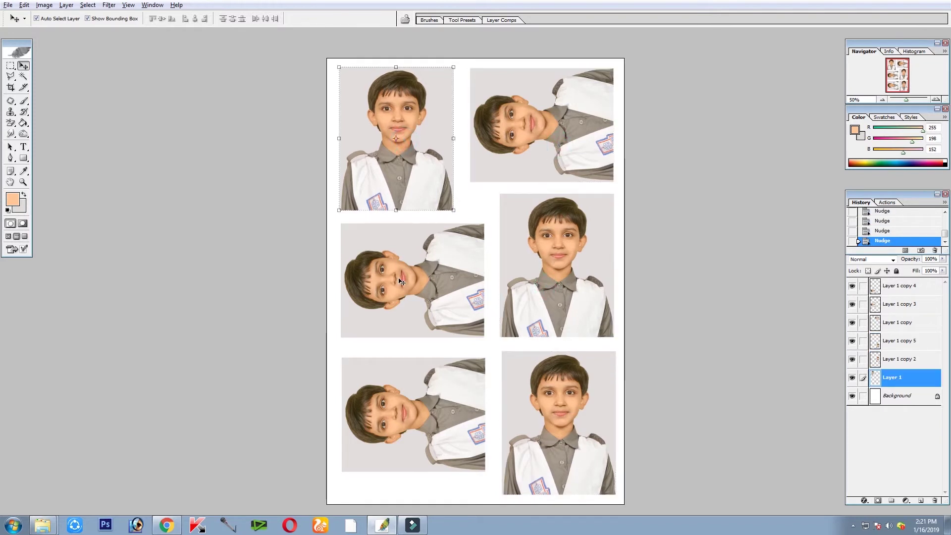
click(399, 279)
click(375, 109)
key(Left)
key(Left)
key(Left)
click(394, 332)
Nudge the middle-left and bottom-left photos left, then check the right-column photos
key(Left)
key(Left)
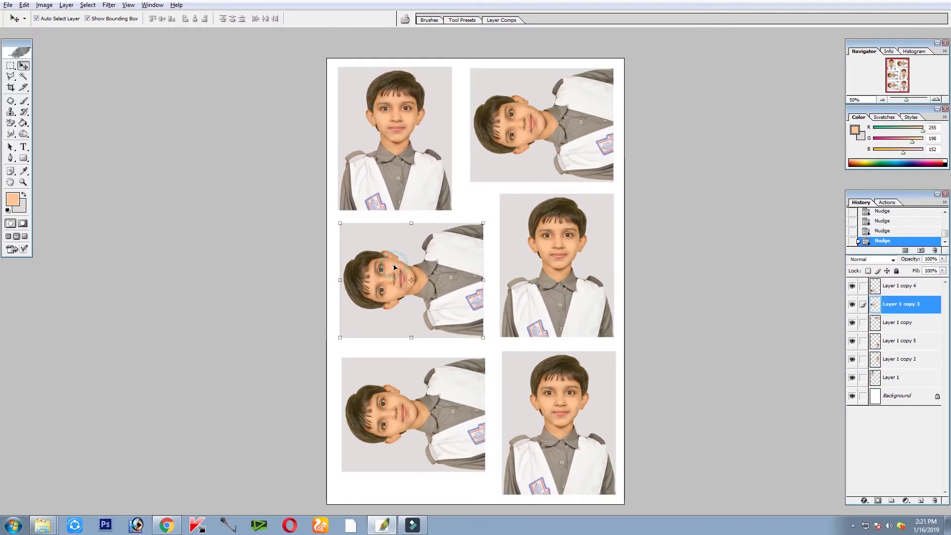
key(Left)
key(Left)
key(Left)
click(403, 440)
key(Left)
key(Left)
key(Left)
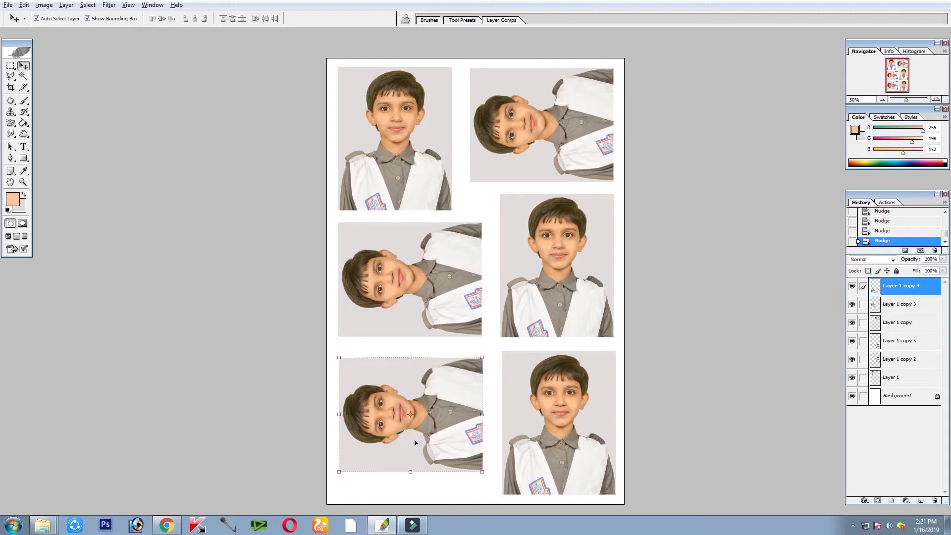
key(Left)
key(Left)
key(Left)
click(409, 296)
key(Left)
click(424, 438)
key(Left)
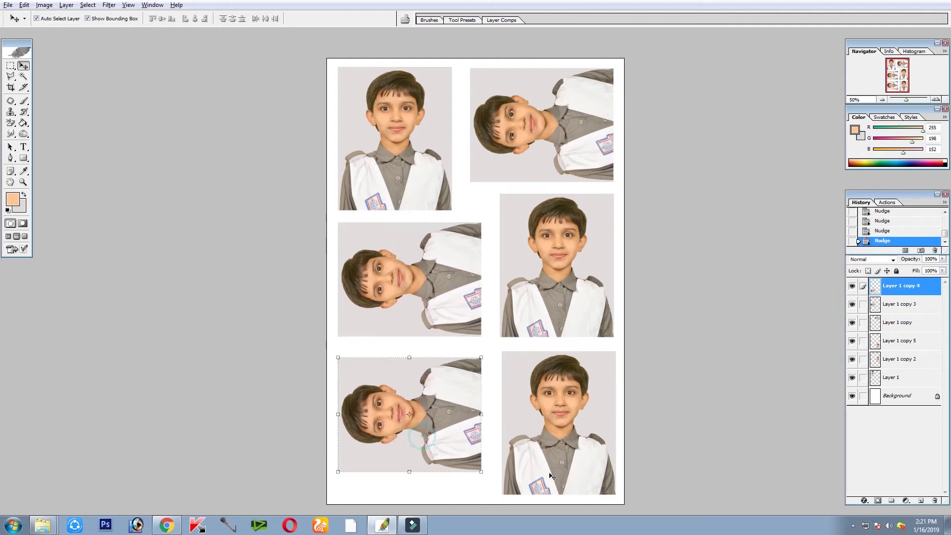
click(570, 472)
click(559, 300)
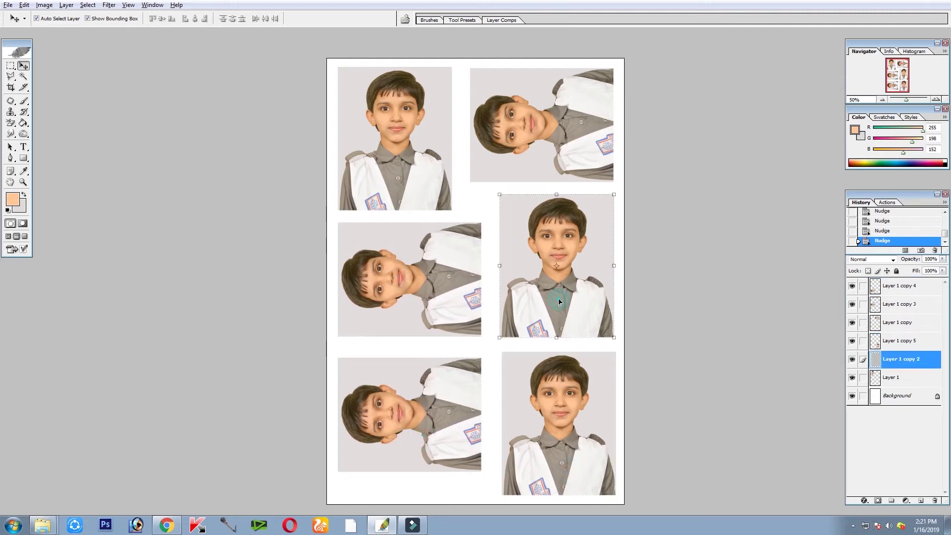